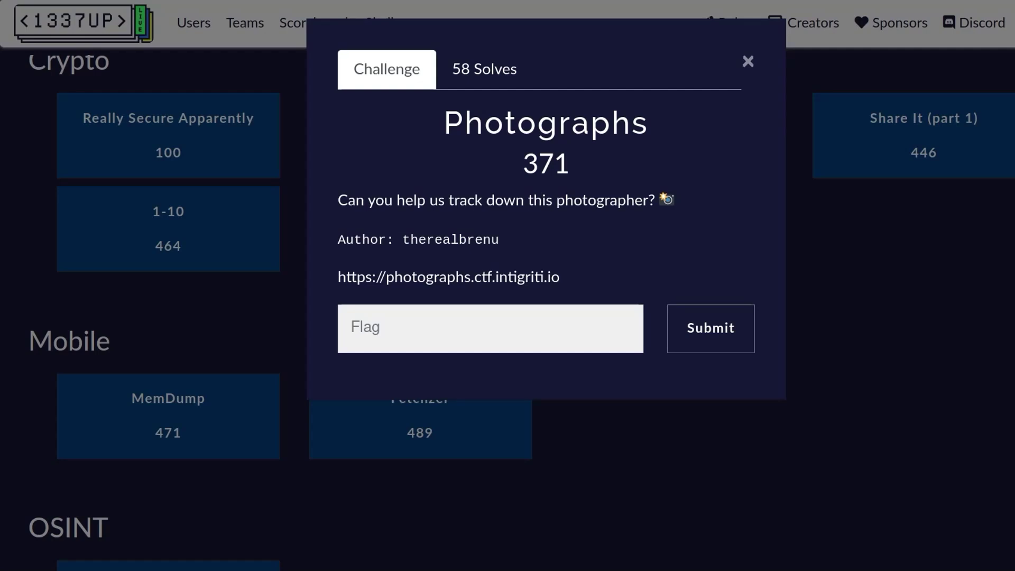
{"action": "middle_click", "coordinate": [449, 278]}
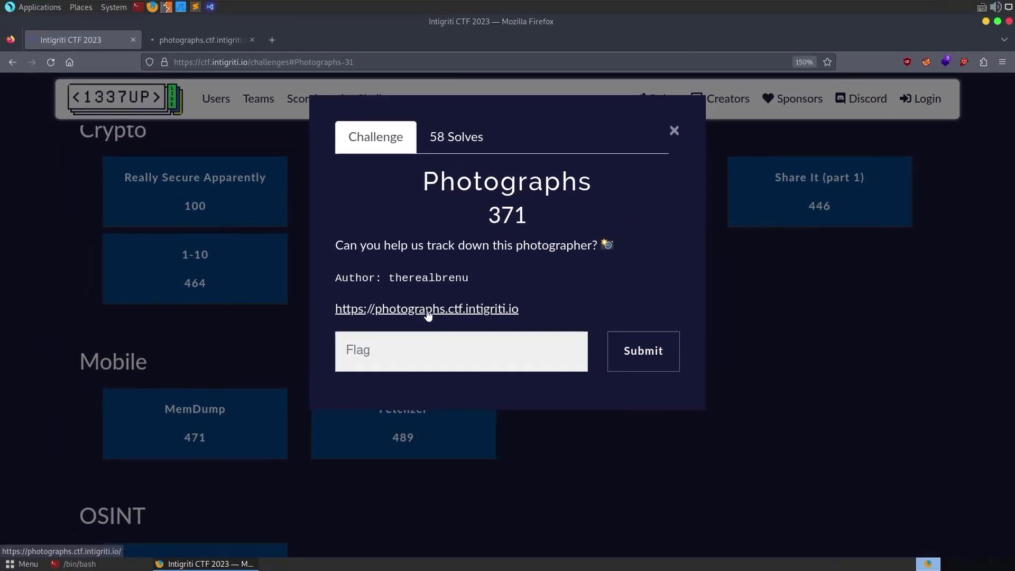
Step: Switch to the Photographs tab and zoom the page to 150%
{"action": "left_click", "coordinate": [189, 42]}
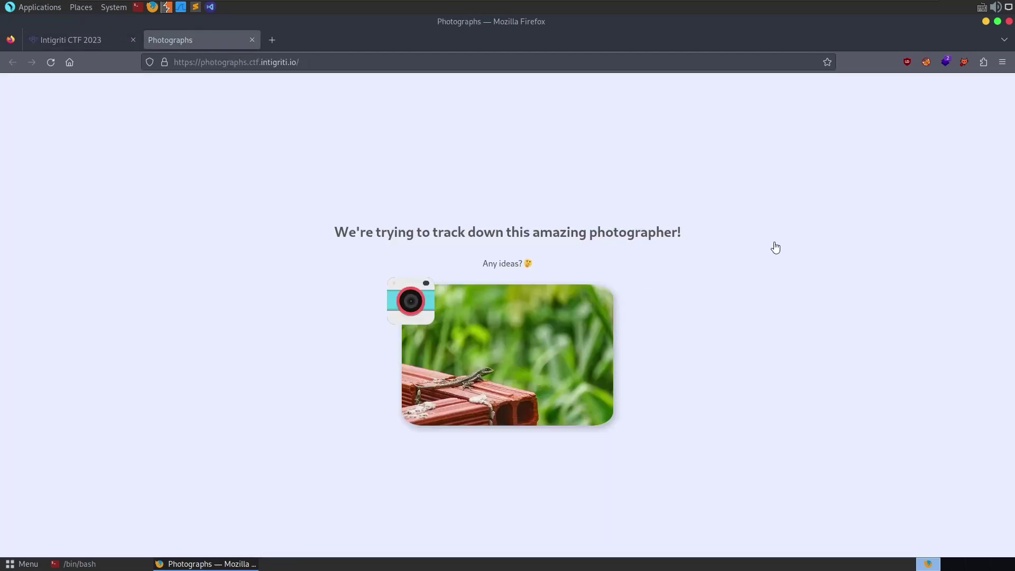
{"action": "key", "text": "ctrl+plus"}
{"action": "key", "text": "ctrl+plus"}
{"action": "key", "text": "ctrl+plus"}
{"action": "key", "text": "ctrl+plus"}
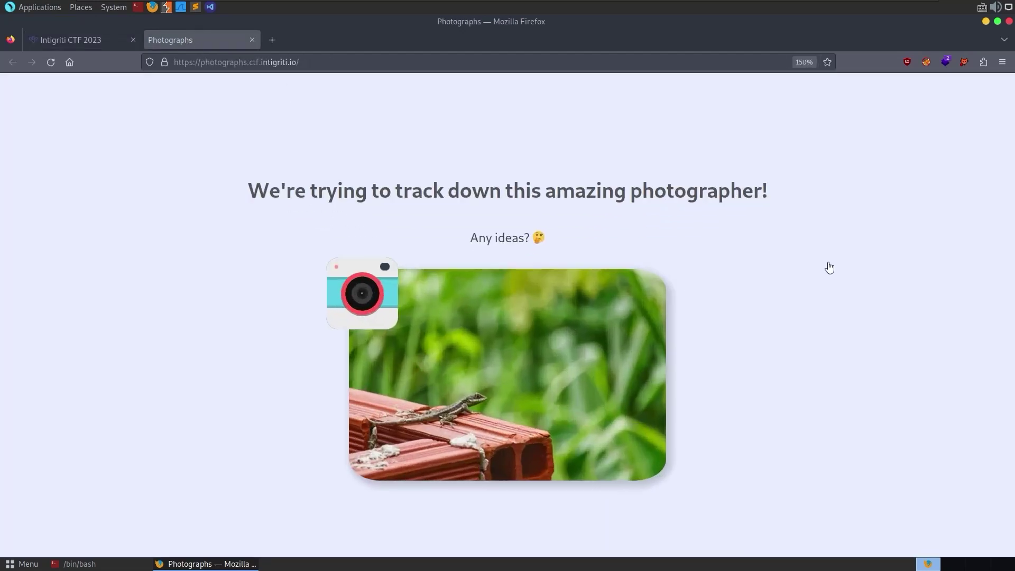
{"action": "right_click", "coordinate": [829, 265]}
{"action": "left_click", "coordinate": [775, 310]}
Step: Save the lizard photo as picture.jpg on the Desktop
{"action": "right_click", "coordinate": [481, 346]}
{"action": "left_click", "coordinate": [512, 372]}
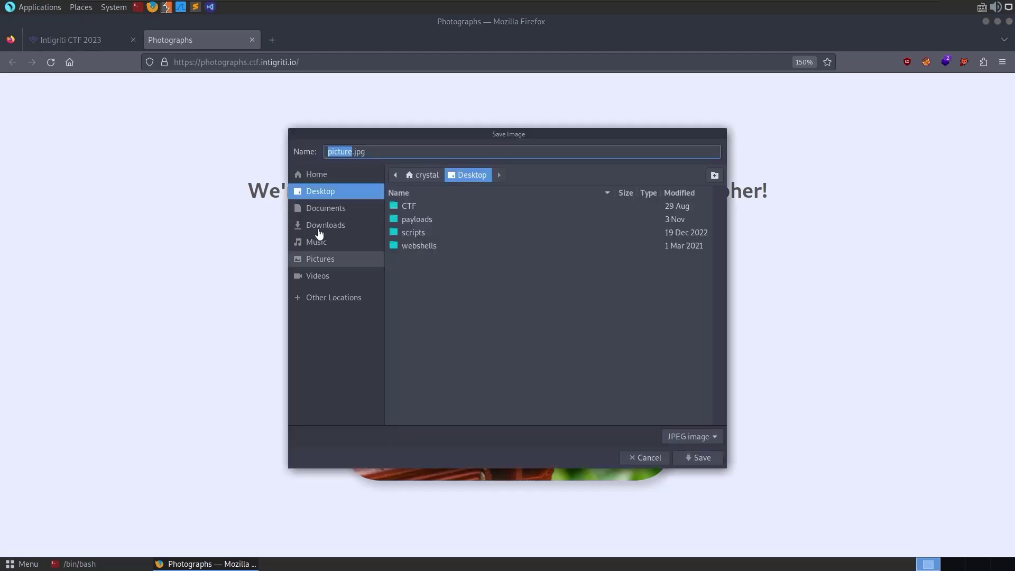
{"action": "left_click", "coordinate": [698, 458]}
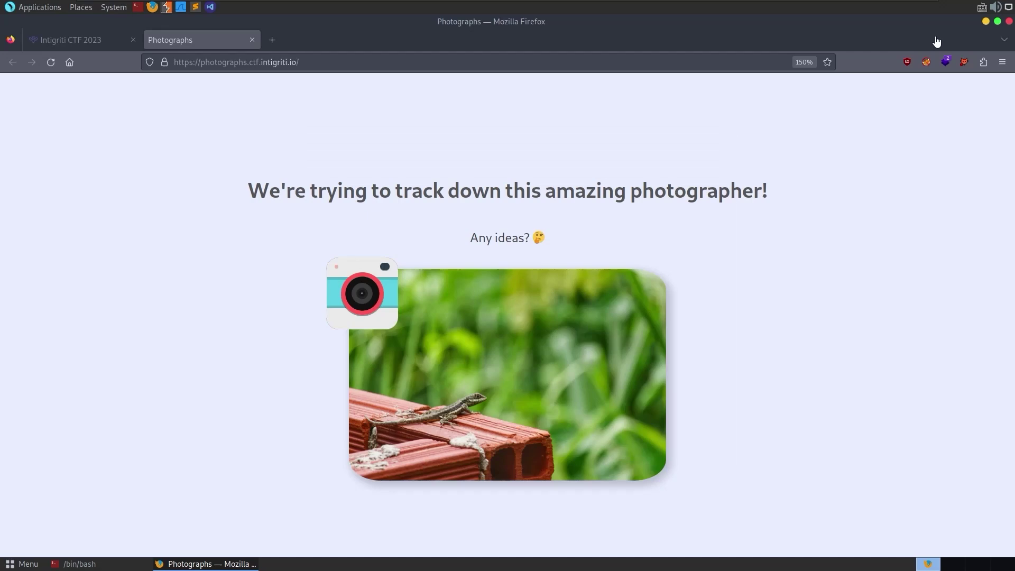
Step: In the terminal, run strings picture.jpg
{"action": "key", "text": "alt+Tab"}
{"action": "type", "text": "str"}
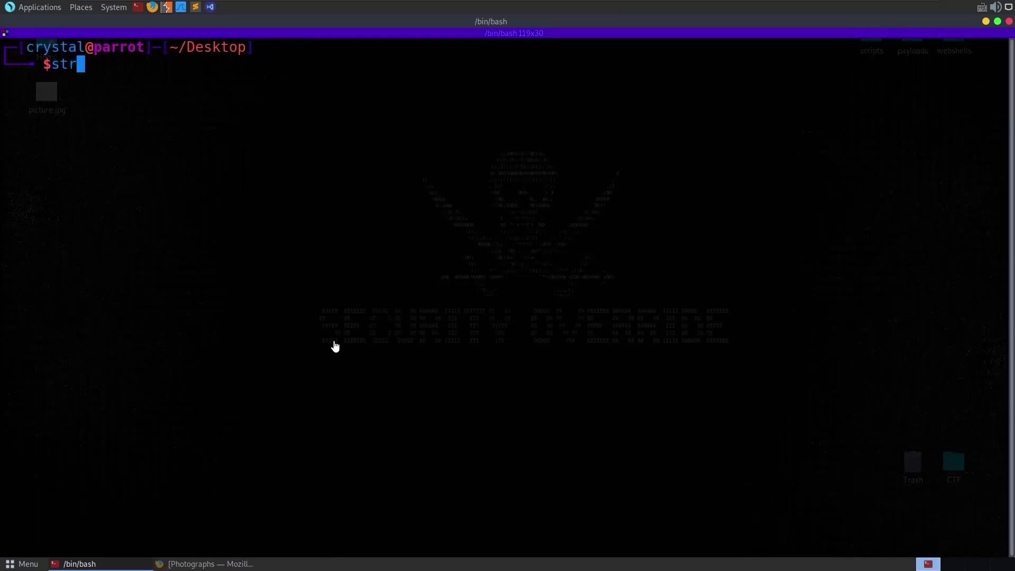
{"action": "type", "text": "ings pi"}
{"action": "key", "text": "Tab"}
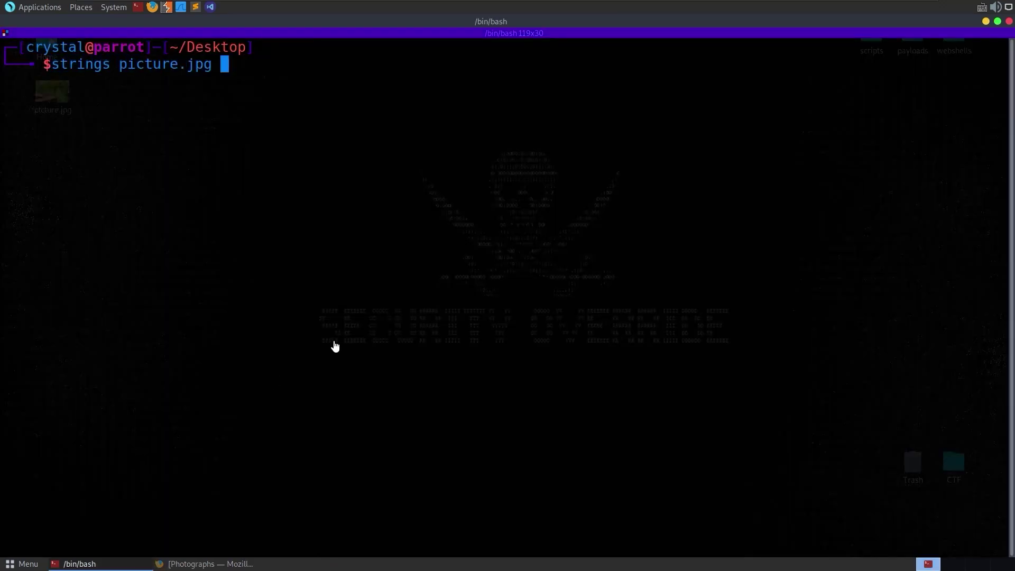
{"action": "key", "text": "Return"}
Step: Rerun it as strings -n 10 picture.jpg and select fl0pfl0p5 in the output
{"action": "key", "text": "Up"}
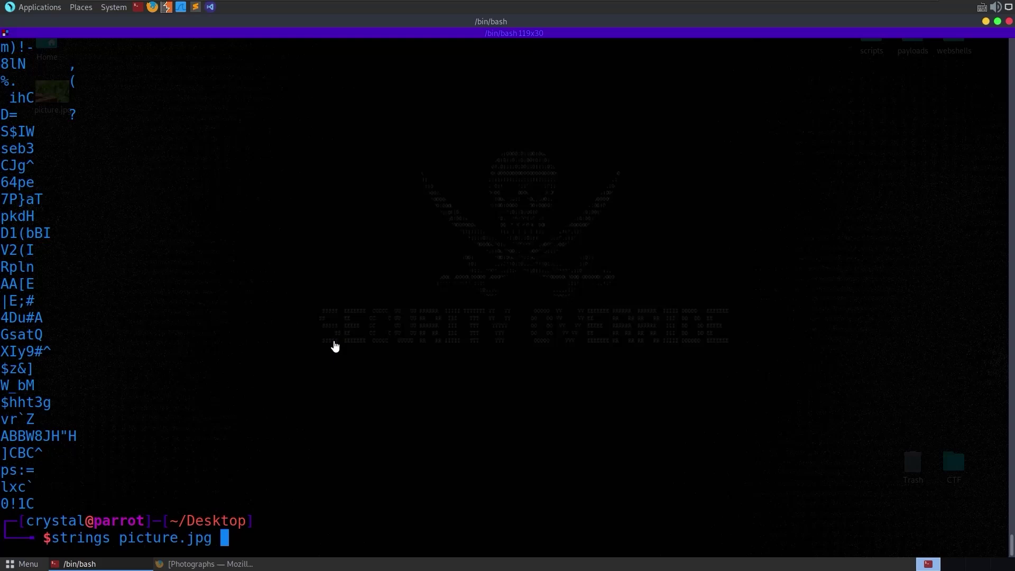
{"action": "key", "text": "ctrl+Left"}
{"action": "key", "text": "ctrl+Left"}
{"action": "key", "text": "Left"}
{"action": "type", "text": "-"}
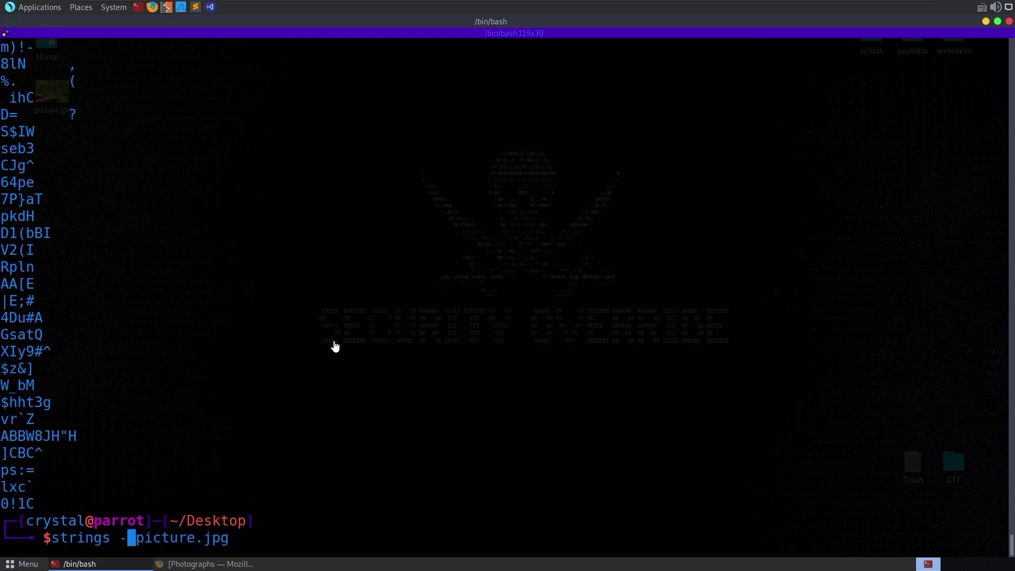
{"action": "type", "text": "n 10"}
{"action": "key", "text": "Return"}
{"action": "scroll", "coordinate": [453, 291], "scroll_direction": "up", "scroll_amount": 1}
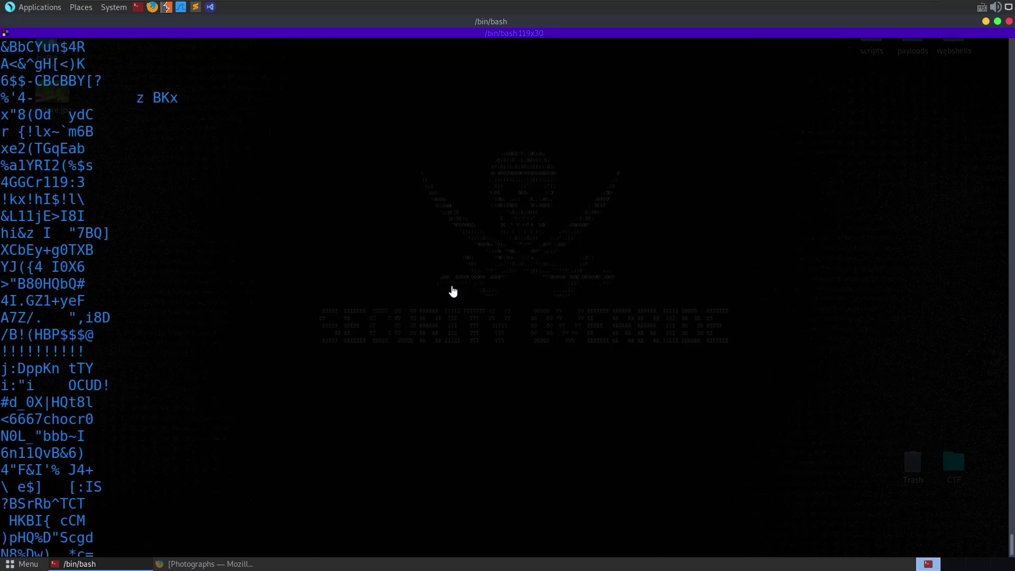
{"action": "scroll", "coordinate": [453, 290], "scroll_direction": "up", "scroll_amount": 20}
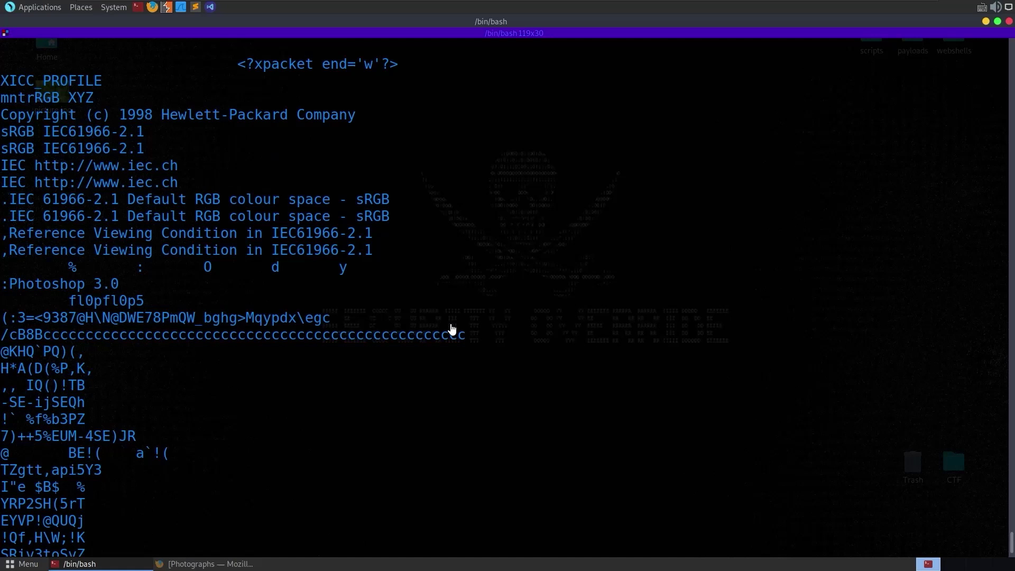
{"action": "double_click", "coordinate": [96, 303]}
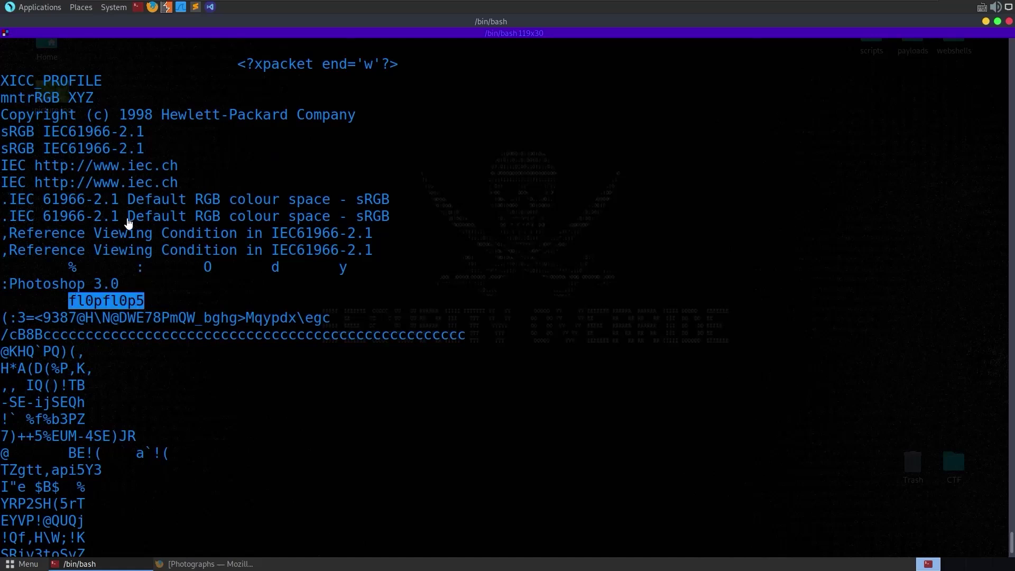
{"action": "left_click", "coordinate": [113, 303]}
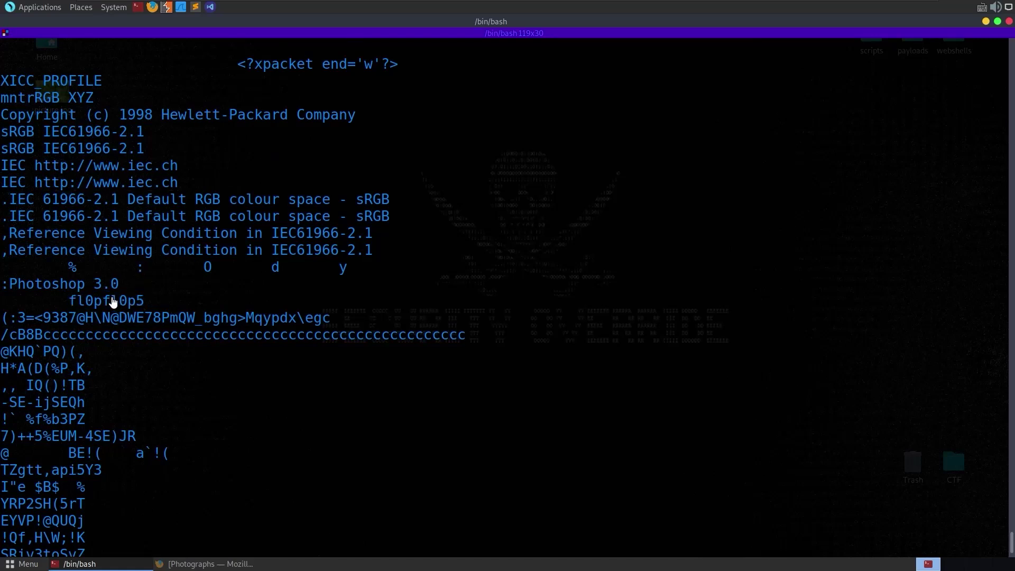
{"action": "double_click", "coordinate": [113, 302]}
Step: Run exiftool picture.jpg to list the image's metadata
{"action": "left_click", "coordinate": [652, 193]}
{"action": "type", "text": "ex"}
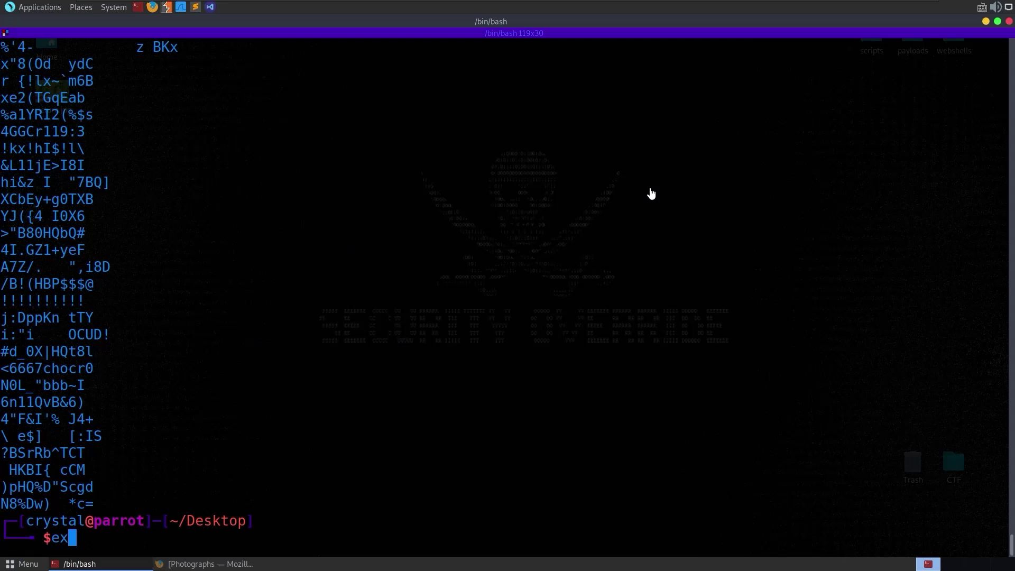
{"action": "type", "text": "iftool"}
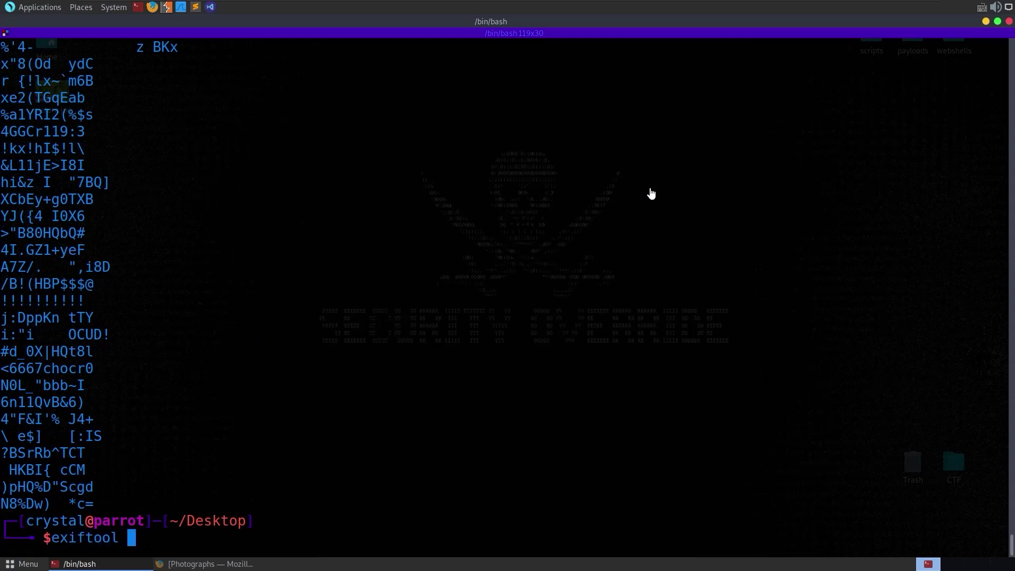
{"action": "key", "text": "Tab"}
{"action": "key", "text": "Tab"}
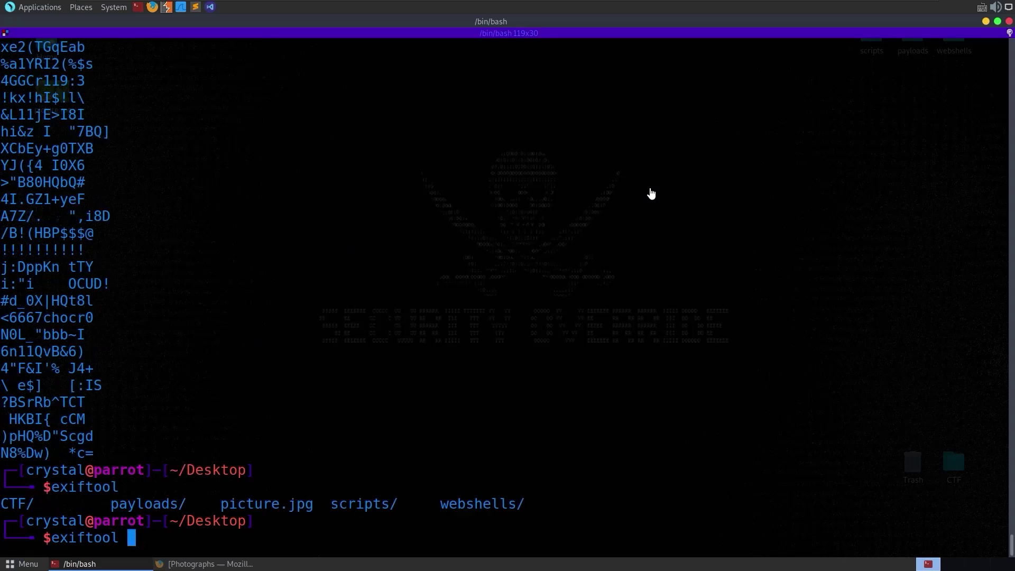
{"action": "type", "text": "j"}
{"action": "key", "text": "BackSpace"}
{"action": "type", "text": "p"}
{"action": "key", "text": "Tab"}
{"action": "key", "text": "Return"}
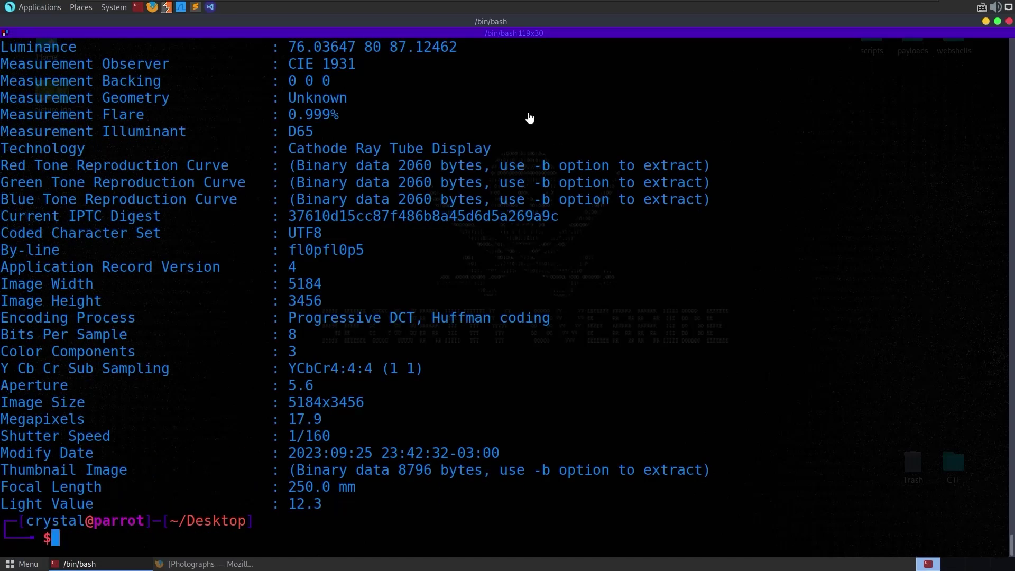
Step: Scroll up to the Artist field and select its value fl0pfl0p5
{"action": "scroll", "coordinate": [528, 117], "scroll_direction": "up", "scroll_amount": 11}
{"action": "scroll", "coordinate": [525, 291], "scroll_direction": "up", "scroll_amount": 7}
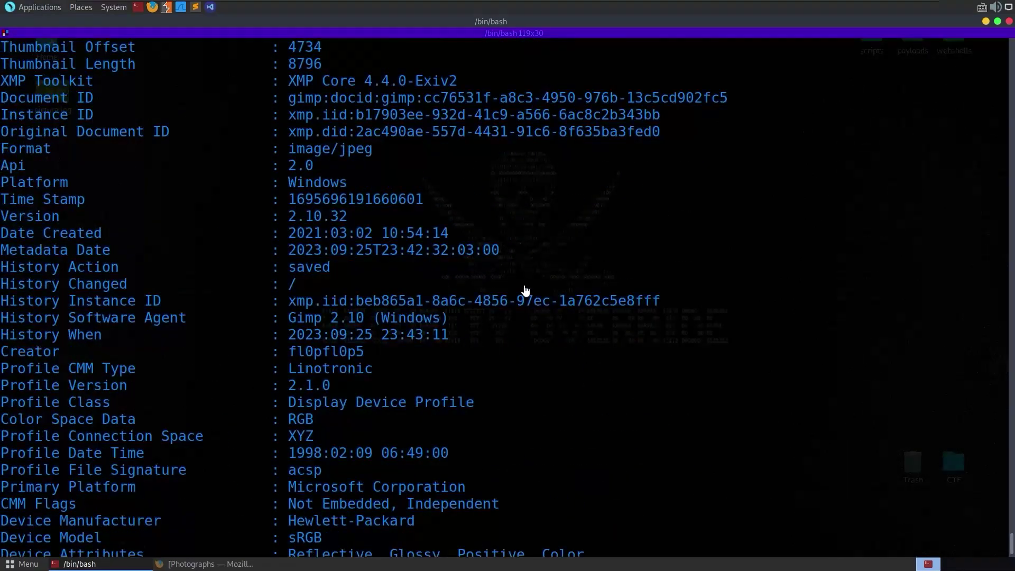
{"action": "scroll", "coordinate": [518, 329], "scroll_direction": "up", "scroll_amount": 8}
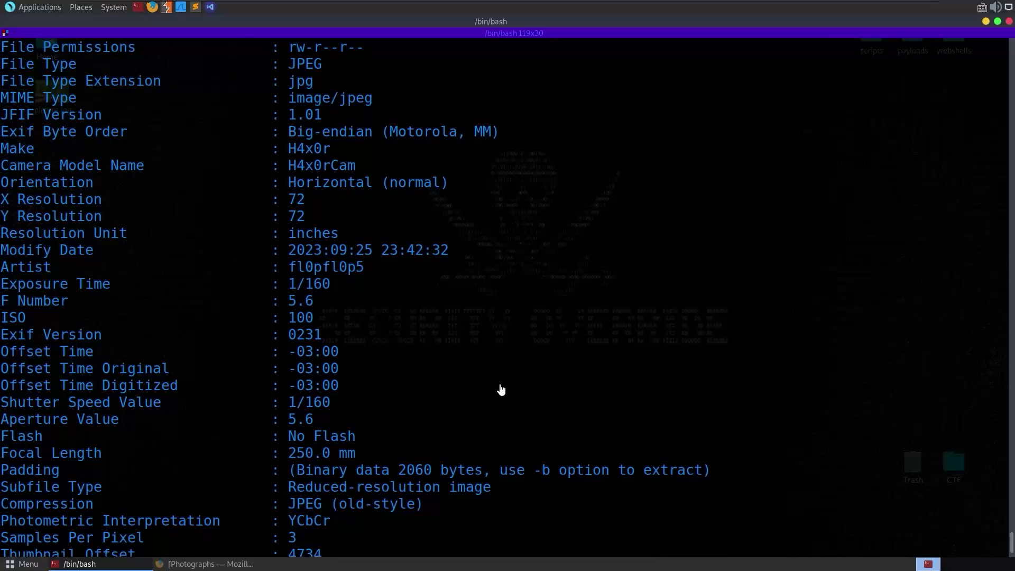
{"action": "left_click_drag", "start_coordinate": [79, 320], "coordinate": [378, 324]}
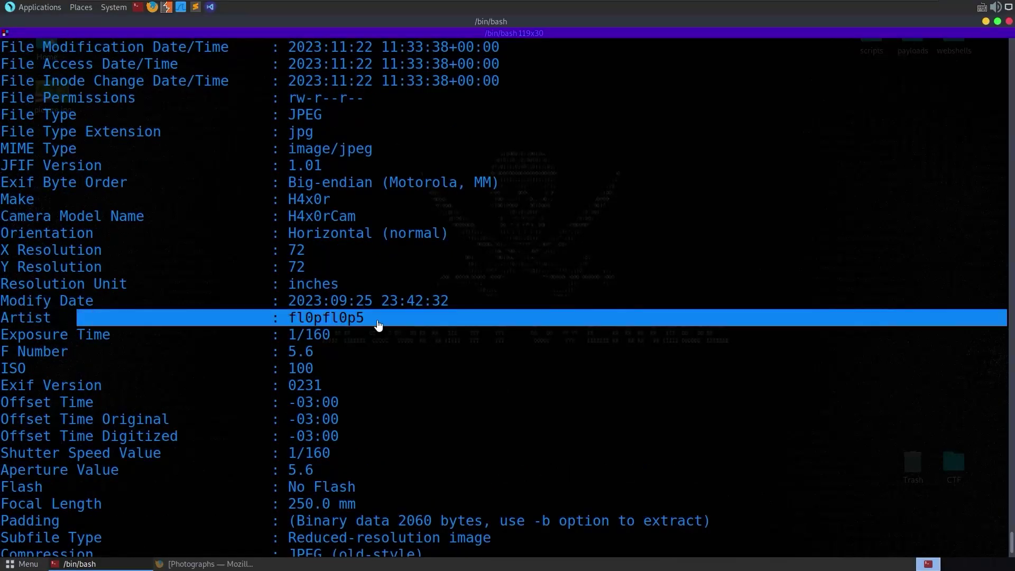
{"action": "left_click", "coordinate": [325, 330]}
{"action": "double_click", "coordinate": [325, 319]}
{"action": "right_click", "coordinate": [324, 325]}
{"action": "left_click", "coordinate": [281, 331]}
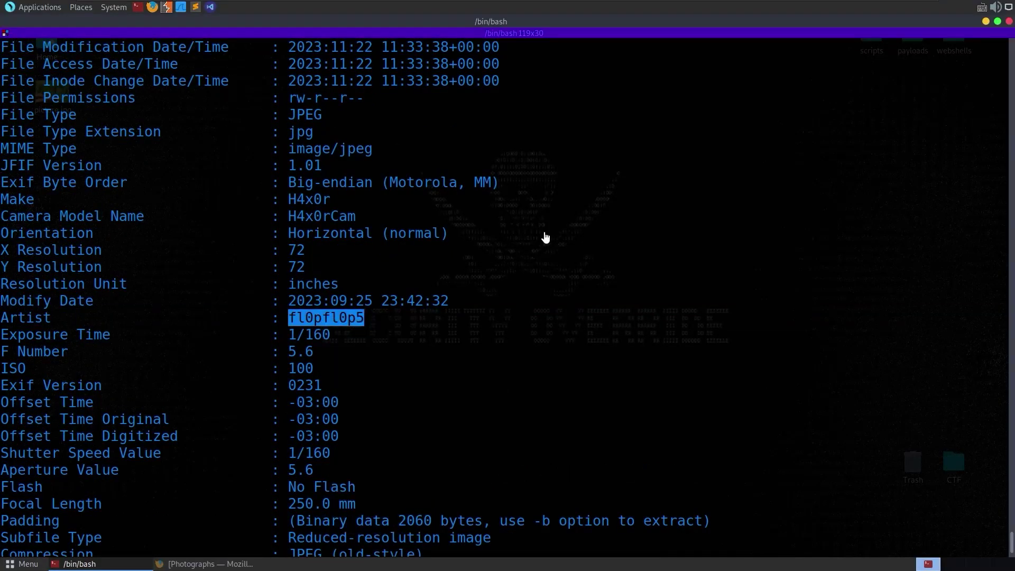
Step: Deselect the value and clear the terminal with Ctrl+L
{"action": "scroll", "coordinate": [549, 264], "scroll_direction": "up", "scroll_amount": 8}
{"action": "scroll", "coordinate": [554, 281], "scroll_direction": "down", "scroll_amount": 11}
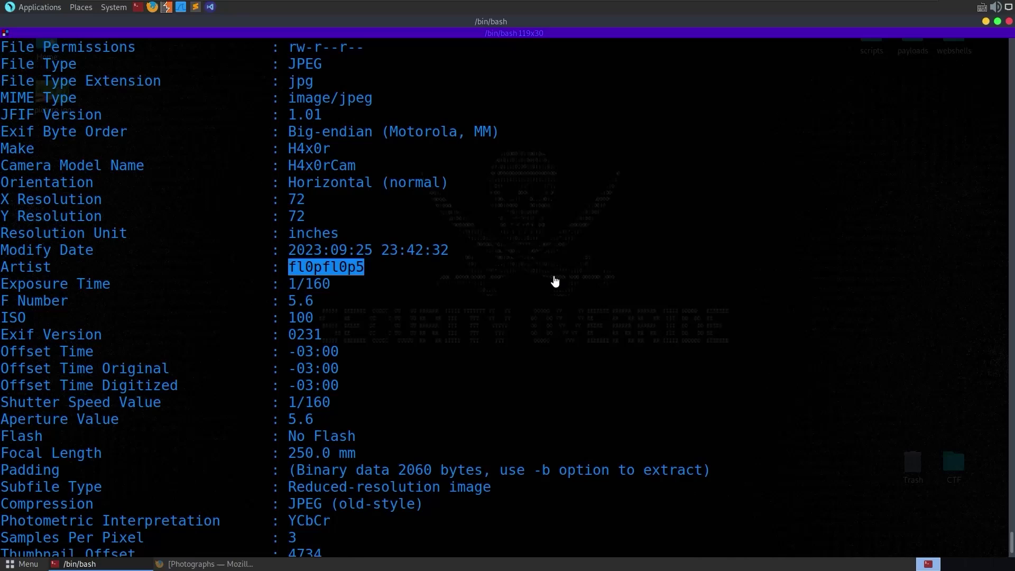
{"action": "scroll", "coordinate": [546, 281], "scroll_direction": "up", "scroll_amount": 3}
{"action": "left_click", "coordinate": [544, 247]}
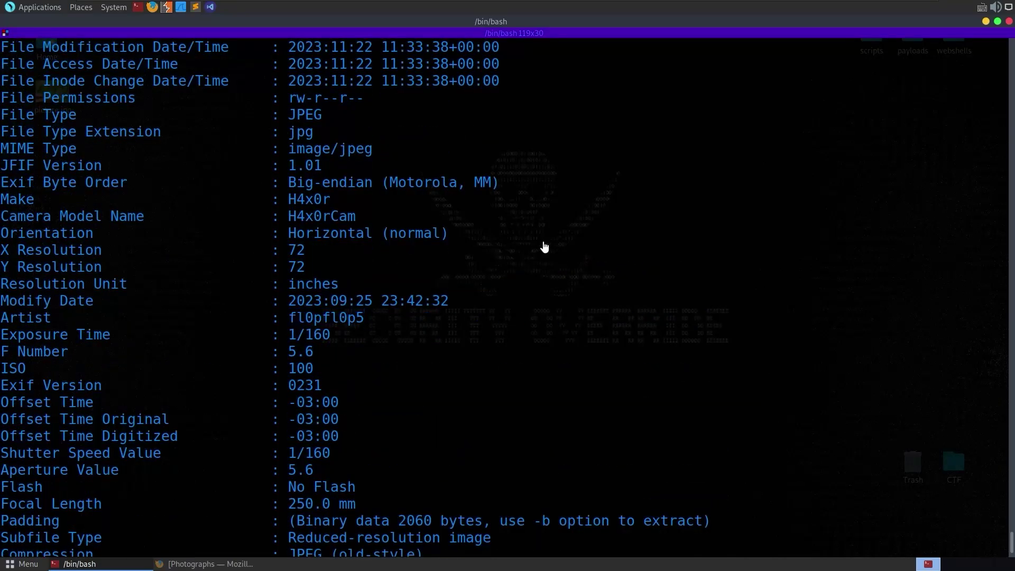
{"action": "key", "text": "ctrl+l"}
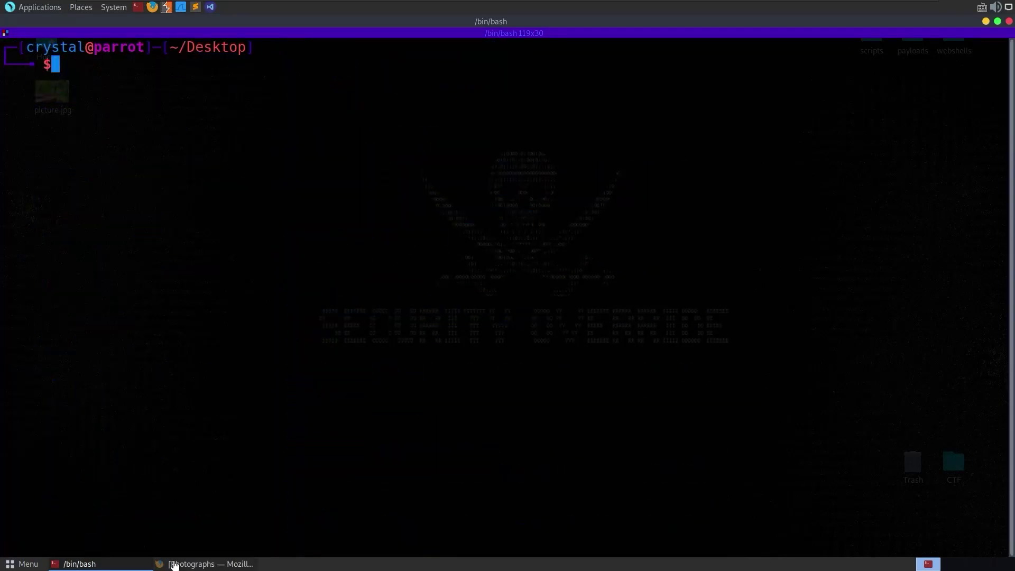
Step: Run sherlock fl0pfl0p5, hit a JSON parsing error, and open the git.io/sherlock project page
{"action": "left_click", "coordinate": [174, 562]}
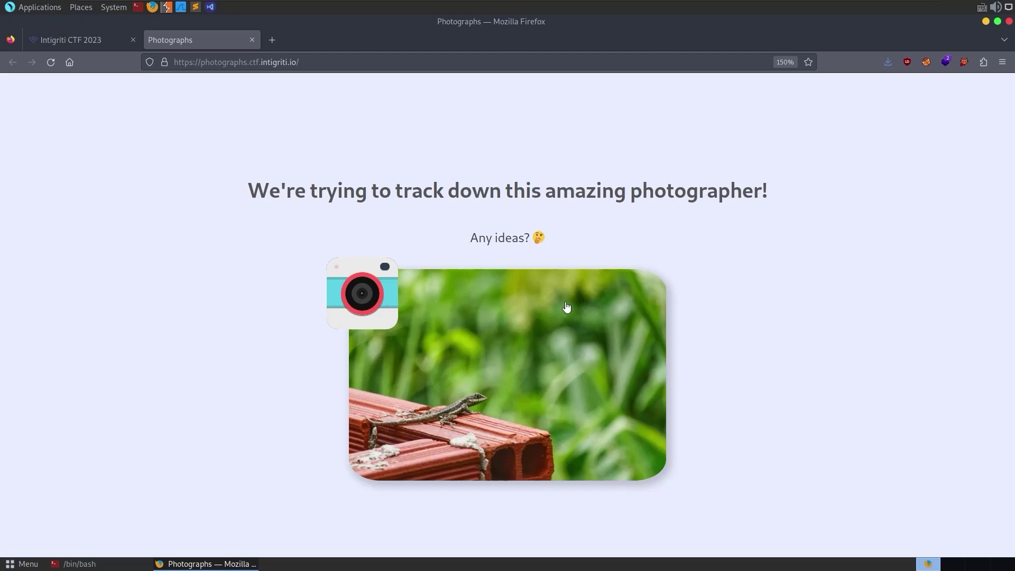
{"action": "left_click", "coordinate": [985, 22]}
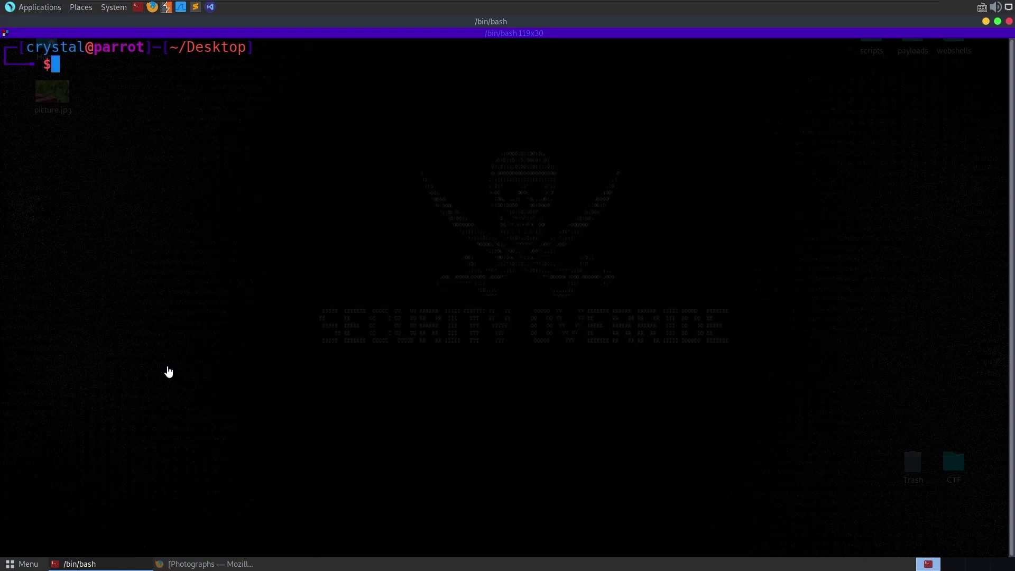
{"action": "type", "text": "sherlock"}
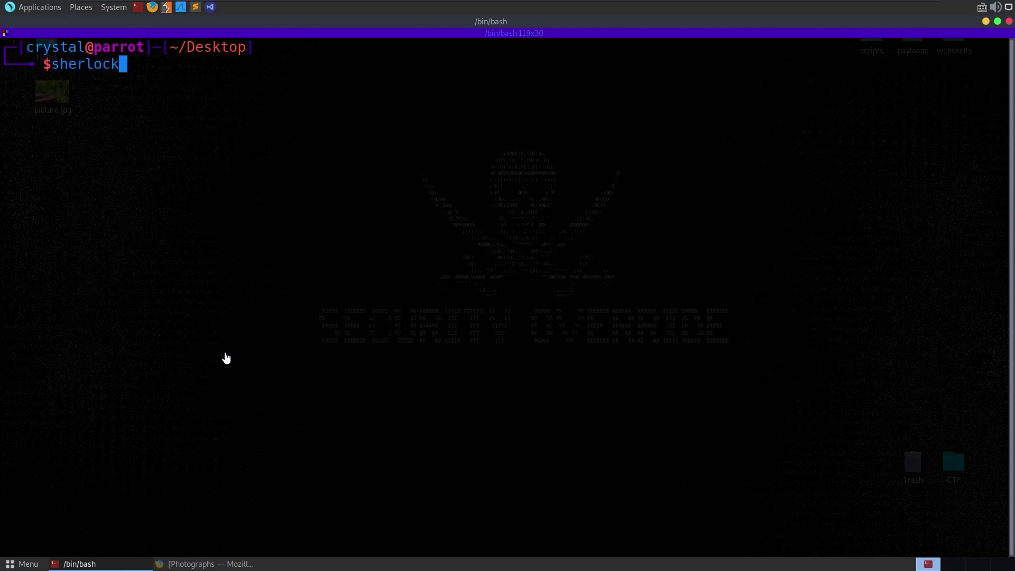
{"action": "key", "text": "ctrl+shift+v"}
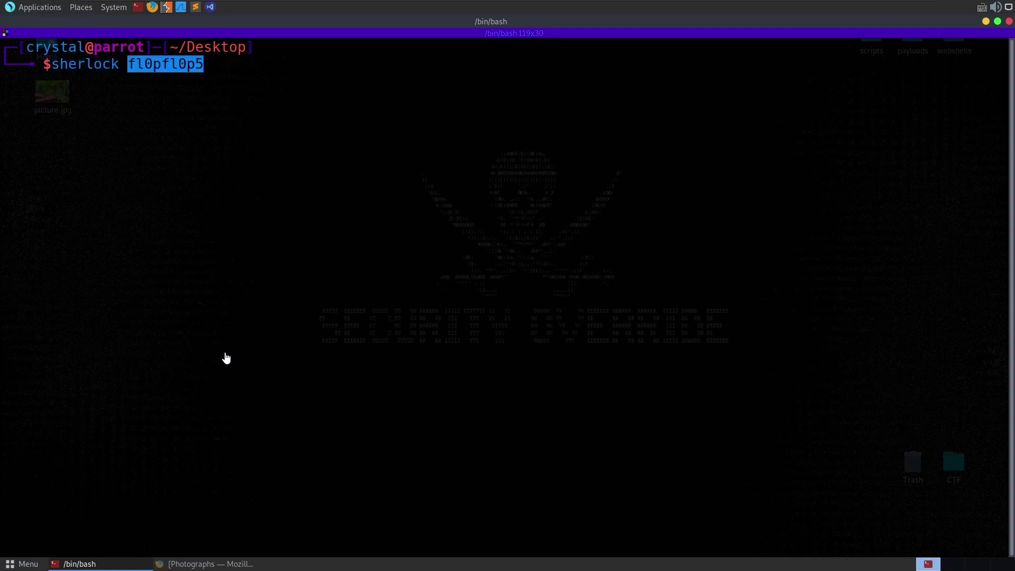
{"action": "key", "text": "Return"}
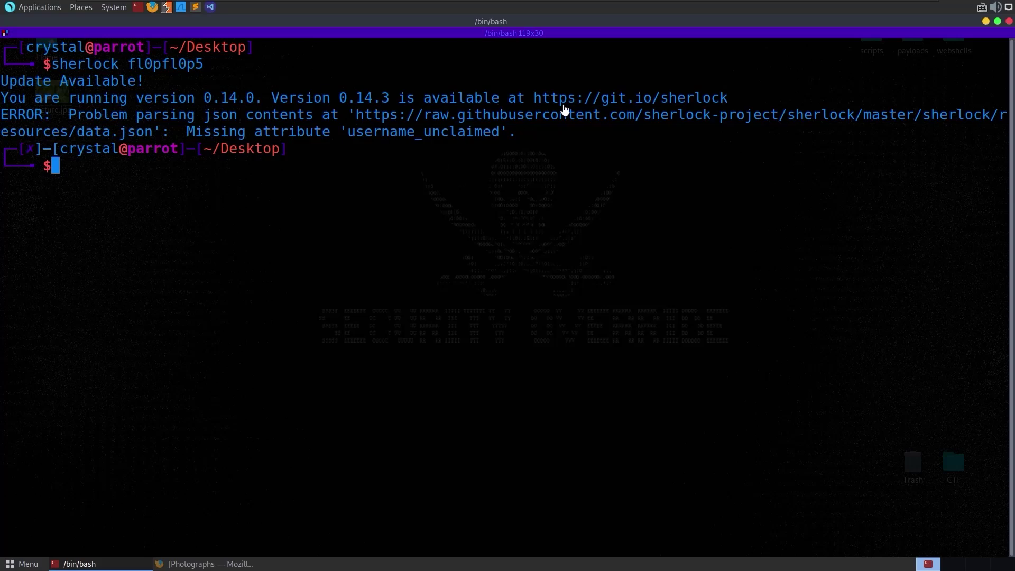
{"action": "right_click", "coordinate": [589, 101]}
{"action": "left_click", "coordinate": [613, 113]}
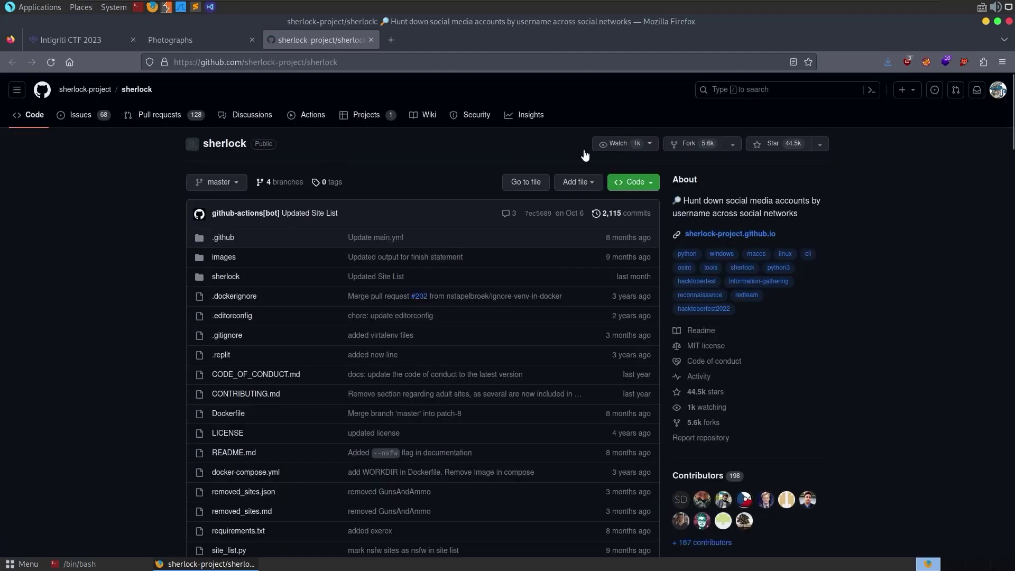
Step: Show the sherlock repository's Code menu and select its HTTPS clone URL
{"action": "left_click", "coordinate": [633, 184]}
{"action": "left_click", "coordinate": [524, 279]}
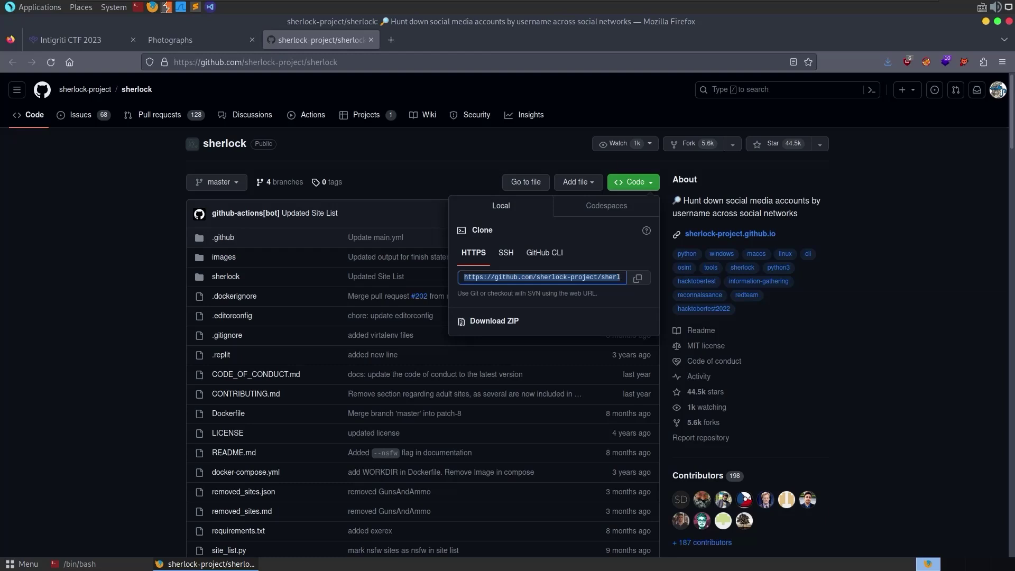
Step: Run git clone with the pasted sherlock repository URL
{"action": "key", "text": "alt+Tab"}
{"action": "type", "text": "git clone"}
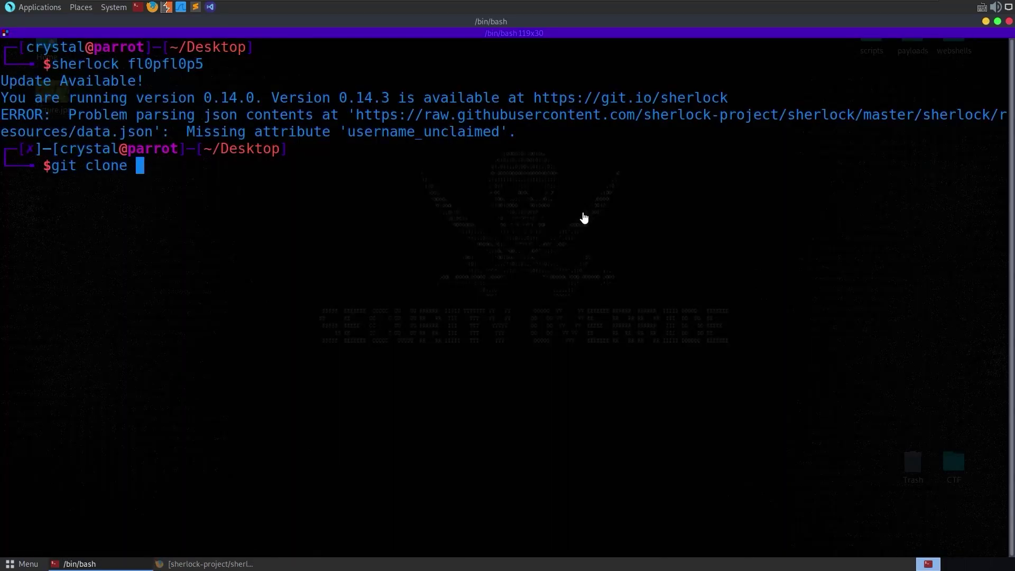
{"action": "key", "text": "ctrl+shift+v"}
{"action": "key", "text": "Return"}
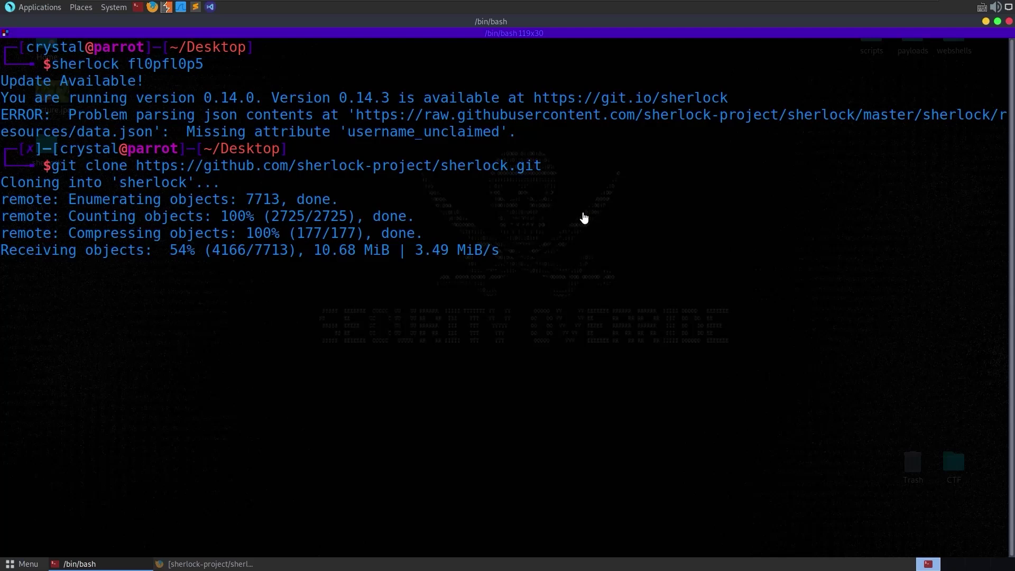
Step: Enter sherlock/, list its files, and run pip install -r requirements.txt
{"action": "type", "text": "cd "}
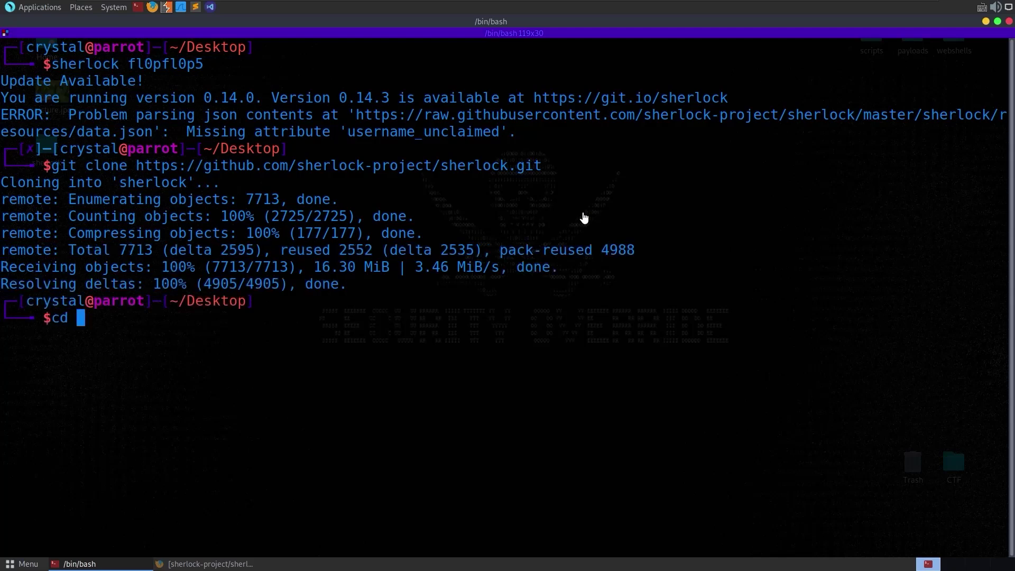
{"action": "type", "text": "sherlock/"}
{"action": "key", "text": "Return"}
{"action": "type", "text": "ls"}
{"action": "key", "text": "Return"}
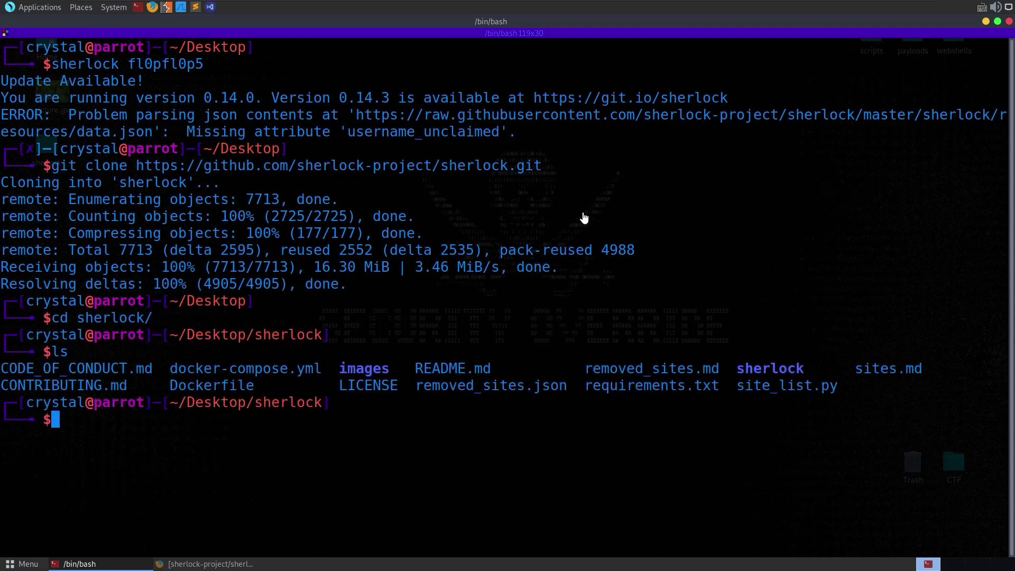
{"action": "type", "text": "pip install -r reqw"}
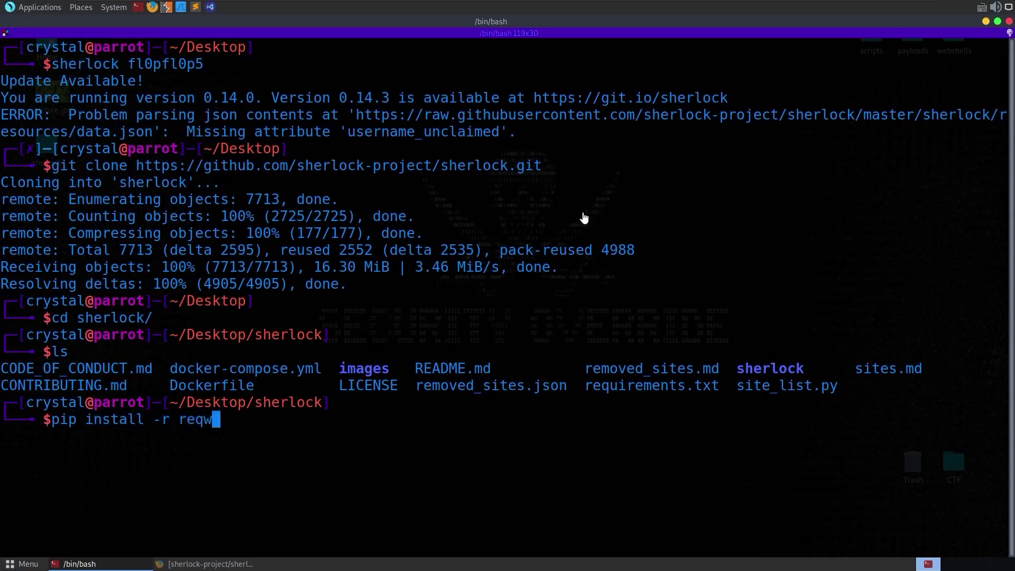
{"action": "key", "text": "BackSpace"}
{"action": "key", "text": "Tab"}
{"action": "key", "text": "Return"}
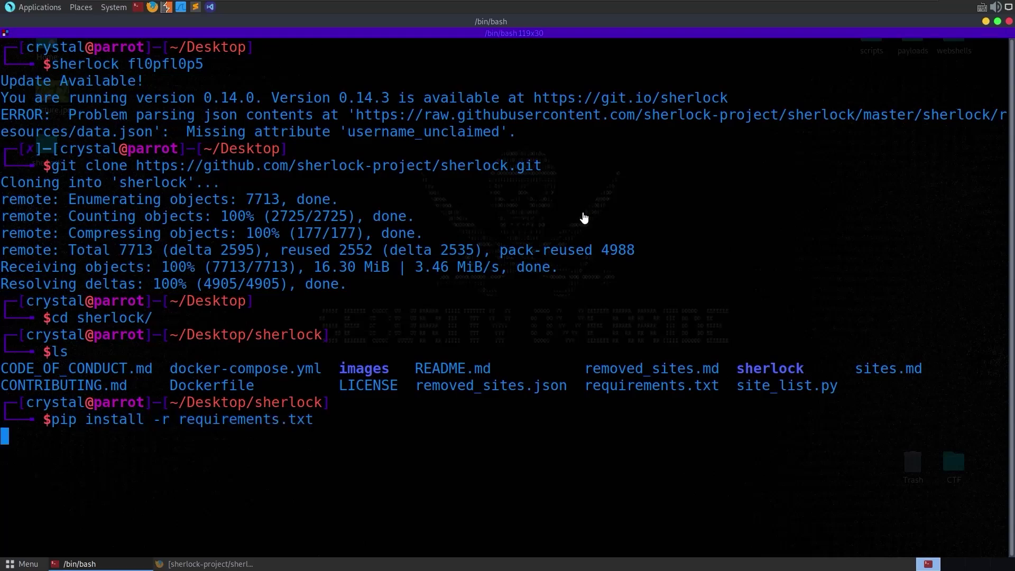
Step: Type the command python sherlock/sherlock.py at the prompt
{"action": "type", "text": "python"}
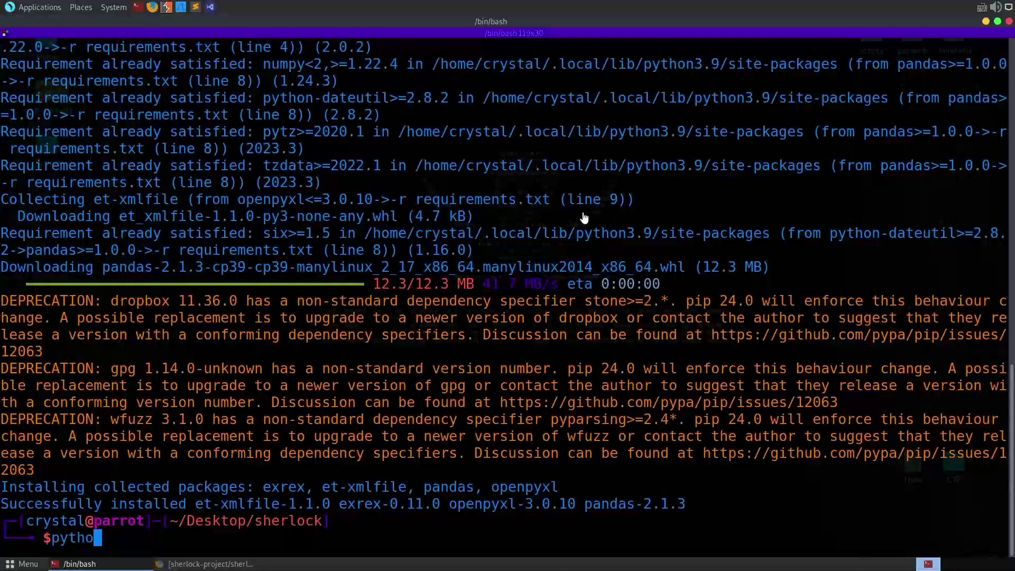
{"action": "key", "text": "Tab"}
{"action": "key", "text": "Tab"}
{"action": "type", "text": "sh"}
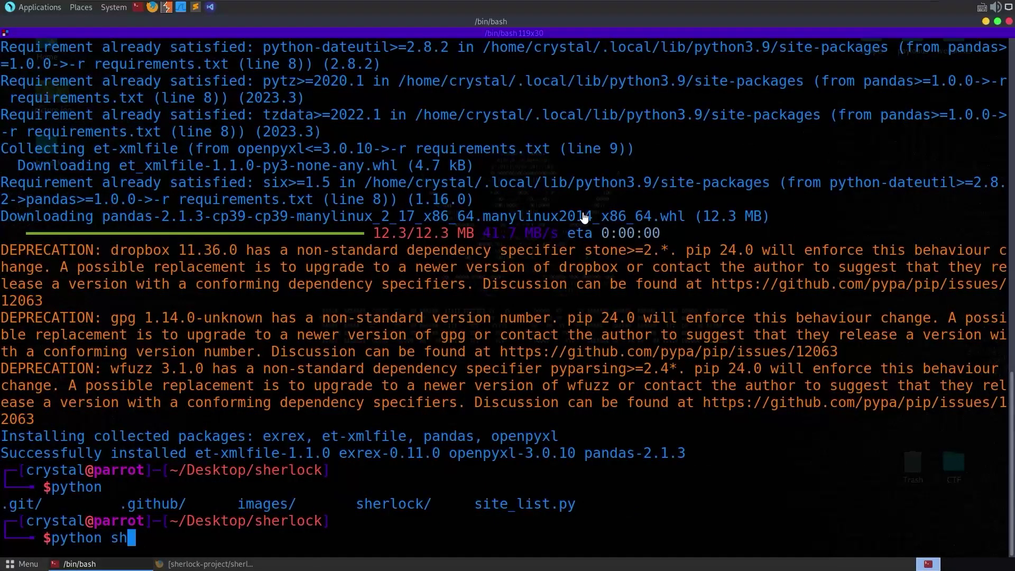
{"action": "key", "text": "Tab"}
{"action": "type", "text": "sh"}
{"action": "key", "text": "Tab"}
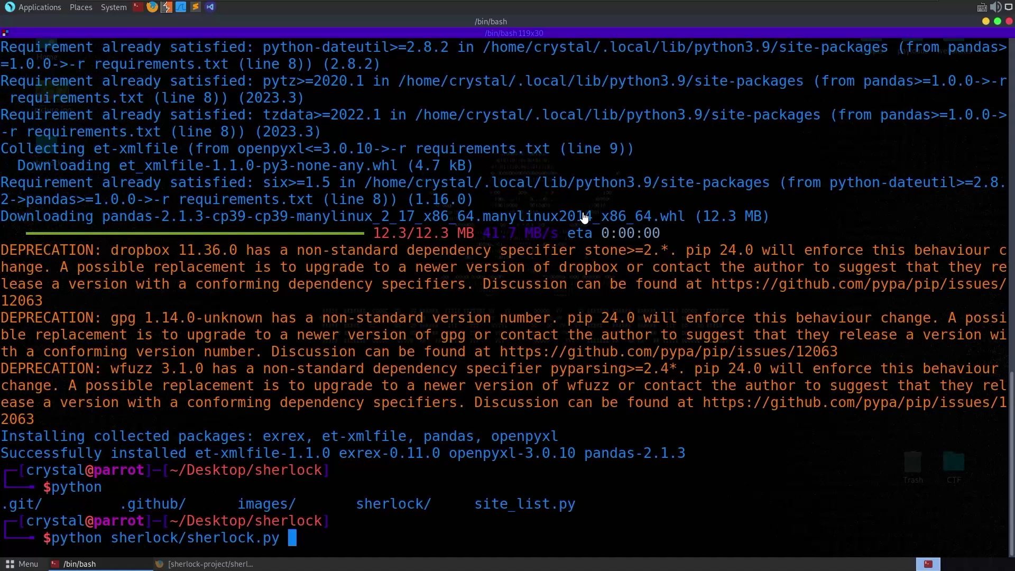
{"action": "key", "text": "Up"}
{"action": "key", "text": "Up"}
{"action": "key", "text": "Up"}
{"action": "key", "text": "Up"}
{"action": "key", "text": "Up"}
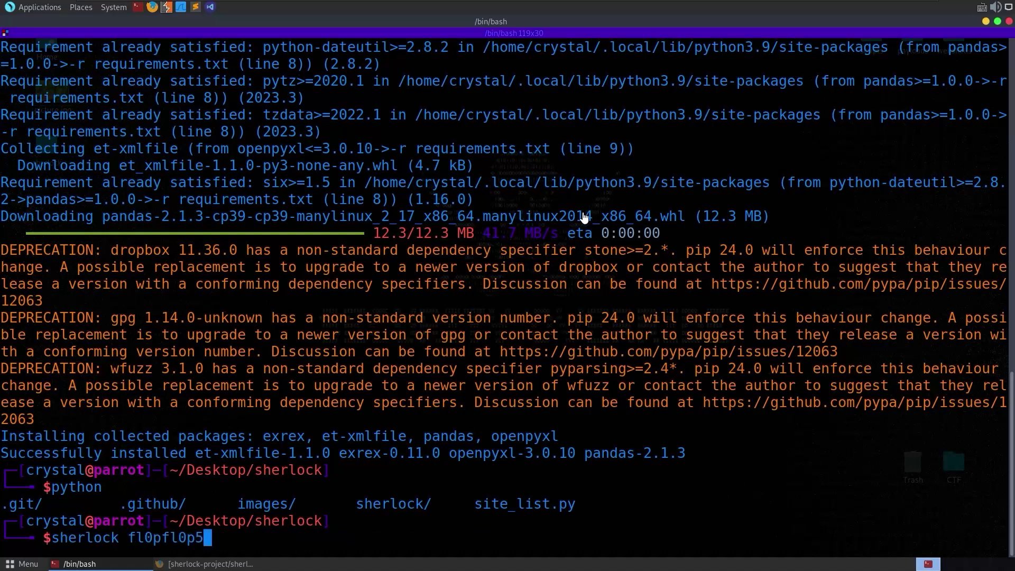
{"action": "key", "text": "Left"}
{"action": "key", "text": "Left"}
{"action": "key", "text": "Left"}
{"action": "key", "text": "Left"}
{"action": "key", "text": "Left"}
{"action": "key", "text": "Left"}
{"action": "key", "text": "Left"}
{"action": "key", "text": "Left"}
{"action": "key", "text": "Left"}
{"action": "key", "text": "Left"}
{"action": "key", "text": "Left"}
{"action": "key", "text": "Left"}
{"action": "key", "text": "Left"}
{"action": "key", "text": "Left"}
{"action": "key", "text": "Left"}
{"action": "key", "text": "Left"}
{"action": "key", "text": "Left"}
{"action": "key", "text": "Left"}
{"action": "type", "text": "py"}
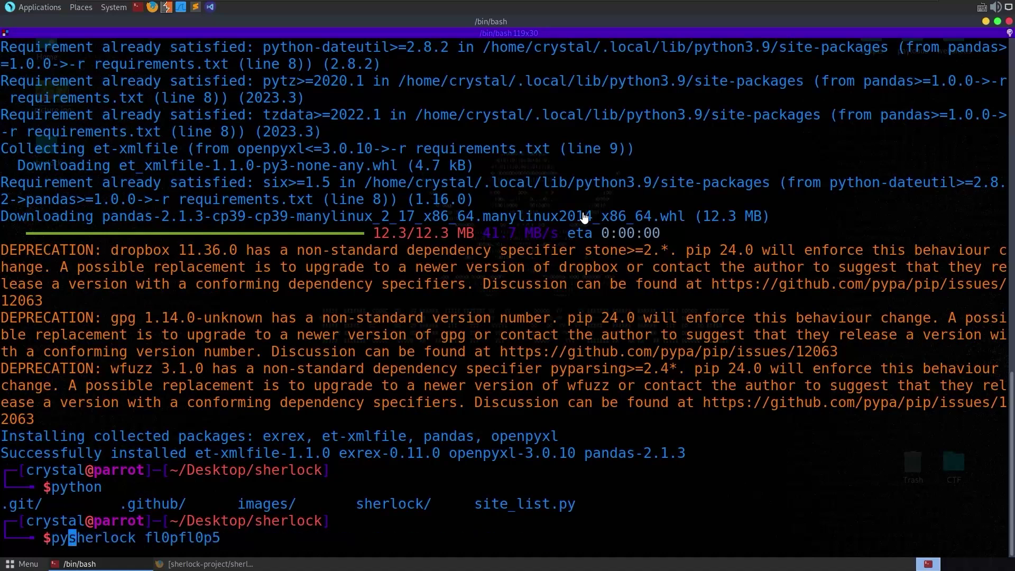
{"action": "type", "text": "thon"}
{"action": "key", "text": "Right"}
{"action": "key", "text": "Right"}
{"action": "key", "text": "Right"}
{"action": "key", "text": "Right"}
{"action": "key", "text": "Right"}
{"action": "key", "text": "Right"}
{"action": "key", "text": "Right"}
{"action": "key", "text": "Right"}
{"action": "type", "text": "/s"}
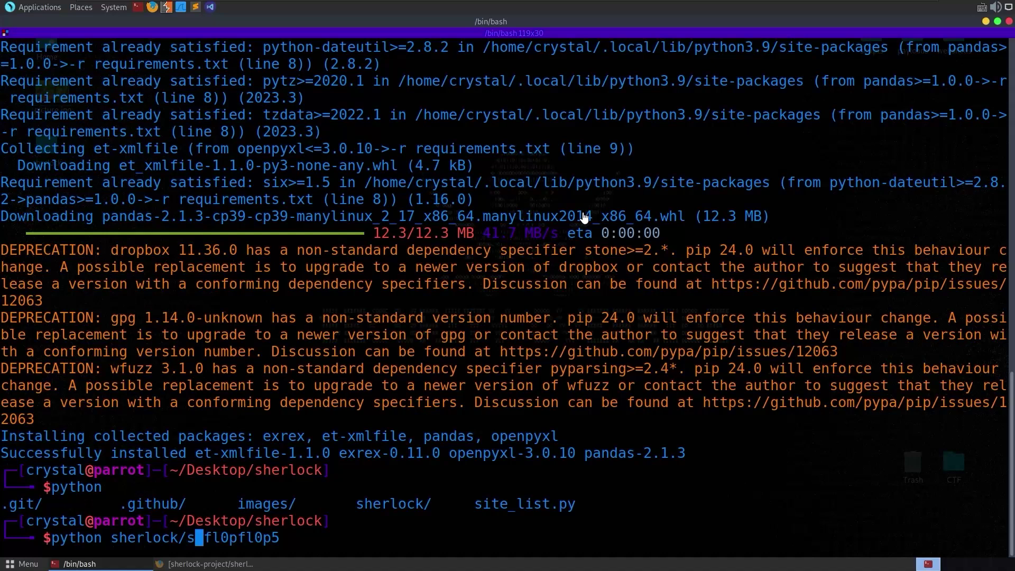
{"action": "type", "text": "herlock.py"}
{"action": "key", "text": "Return"}
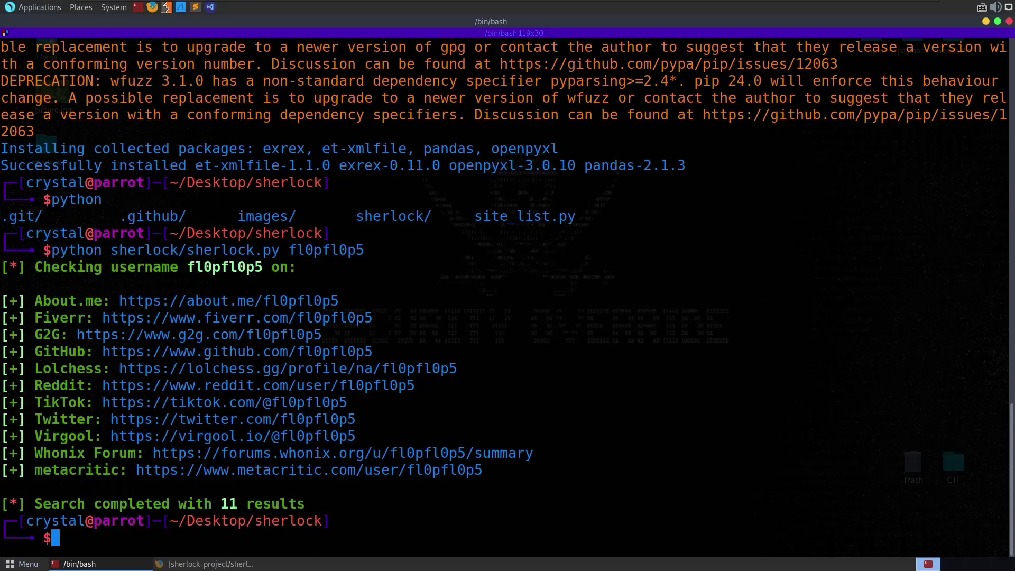
{"action": "left_click", "coordinate": [237, 352], "text": "ctrl"}
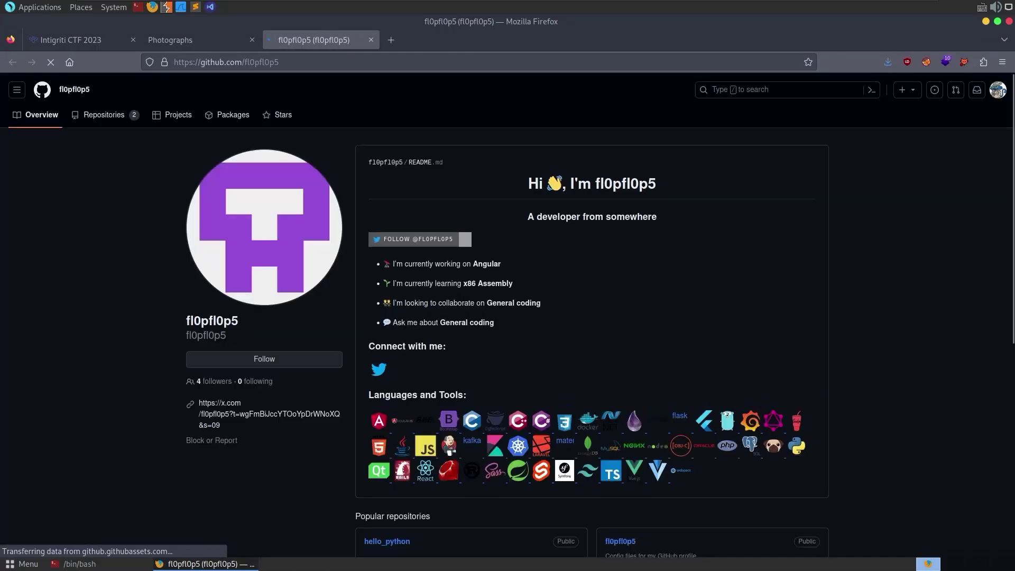
{"action": "scroll", "coordinate": [507, 318], "scroll_direction": "down", "scroll_amount": 2}
{"action": "scroll", "coordinate": [372, 297], "scroll_direction": "down", "scroll_amount": 3}
{"action": "scroll", "coordinate": [222, 412], "scroll_direction": "up", "scroll_amount": 5}
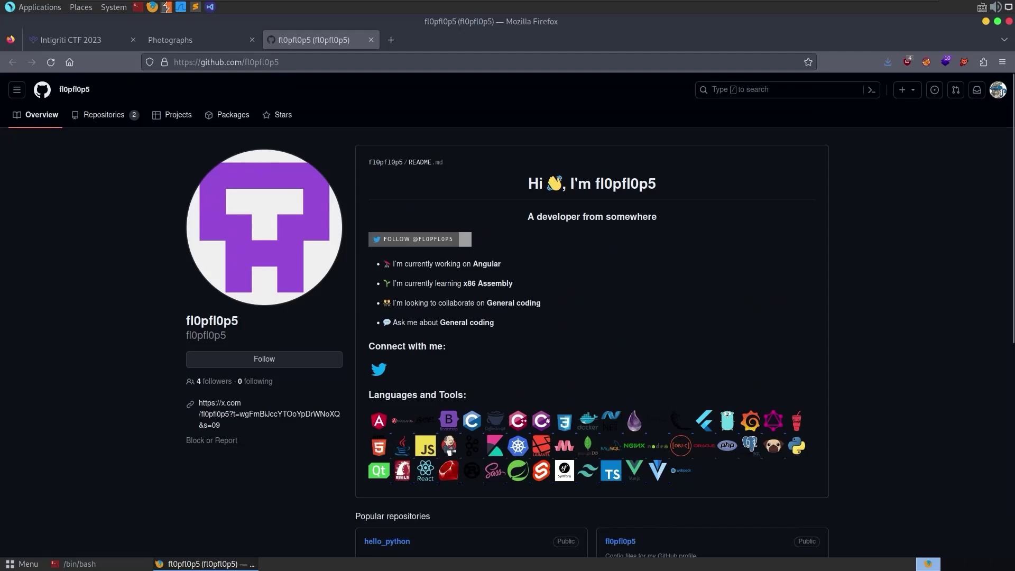
{"action": "middle_click", "coordinate": [269, 414]}
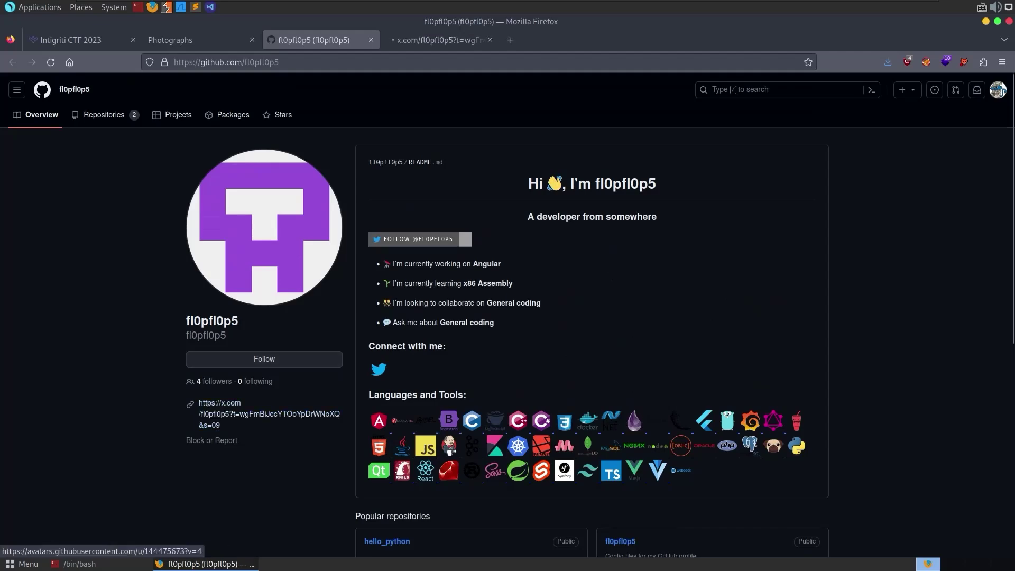
{"action": "key", "text": "ctrl+Tab"}
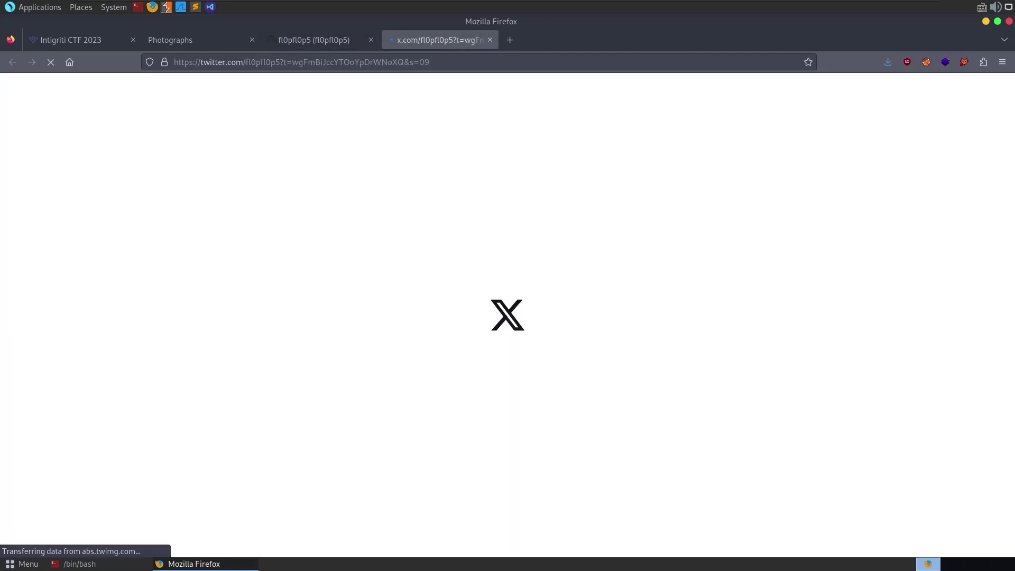
{"action": "key", "text": "ctrl+shift+Tab"}
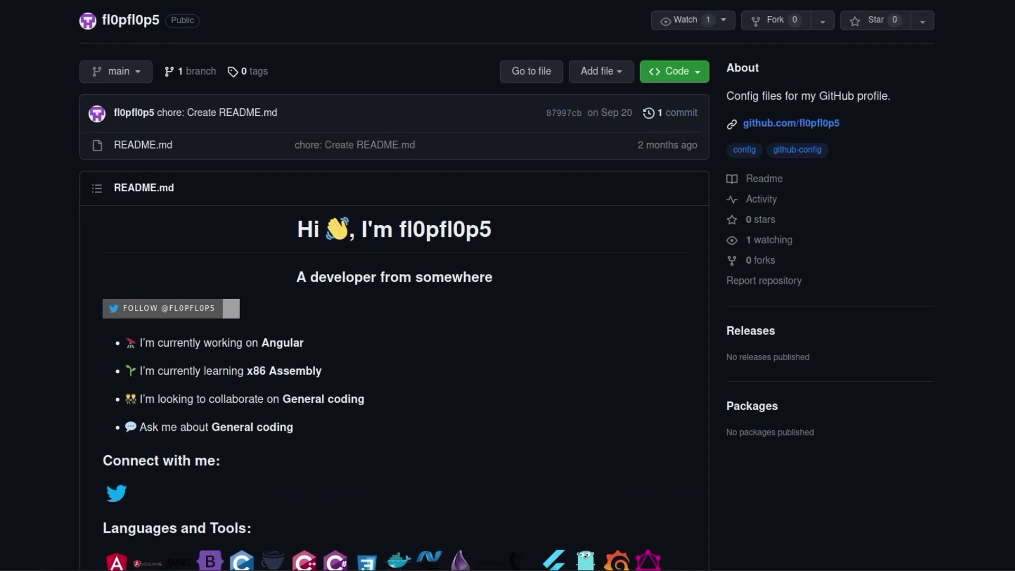
Step: Inspect the fl0pfl0p5/fl0pfl0p5 config-files README repo, dismiss the X sign-in prompt, and open a blank tab
{"action": "left_click_drag", "start_coordinate": [415, 145], "coordinate": [294, 145]}
{"action": "scroll", "coordinate": [393, 317], "scroll_direction": "down", "scroll_amount": 4}
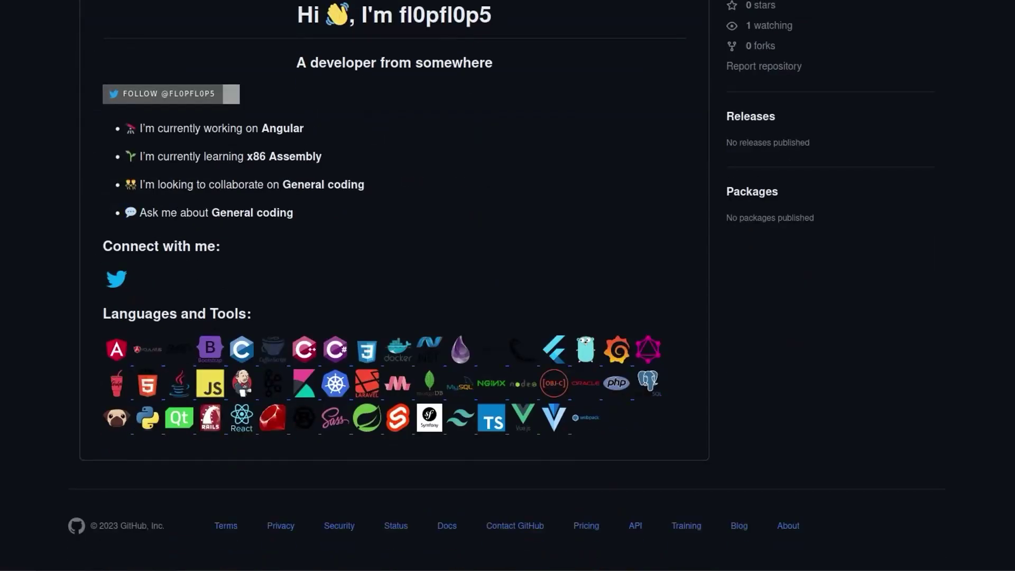
{"action": "scroll", "coordinate": [394, 318], "scroll_direction": "up", "scroll_amount": 4}
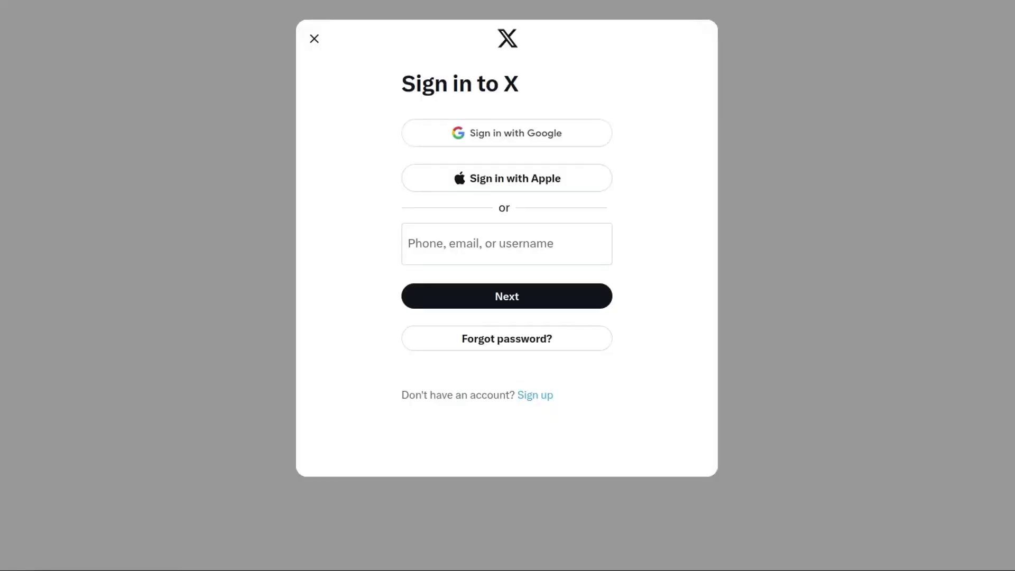
{"action": "left_click", "coordinate": [314, 39]}
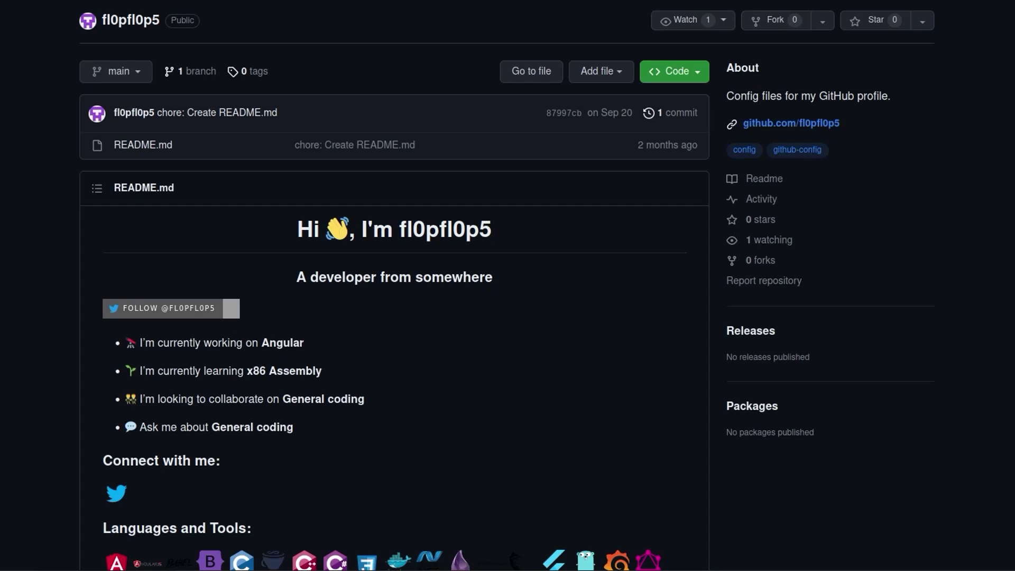
{"action": "double_click", "coordinate": [160, 23]}
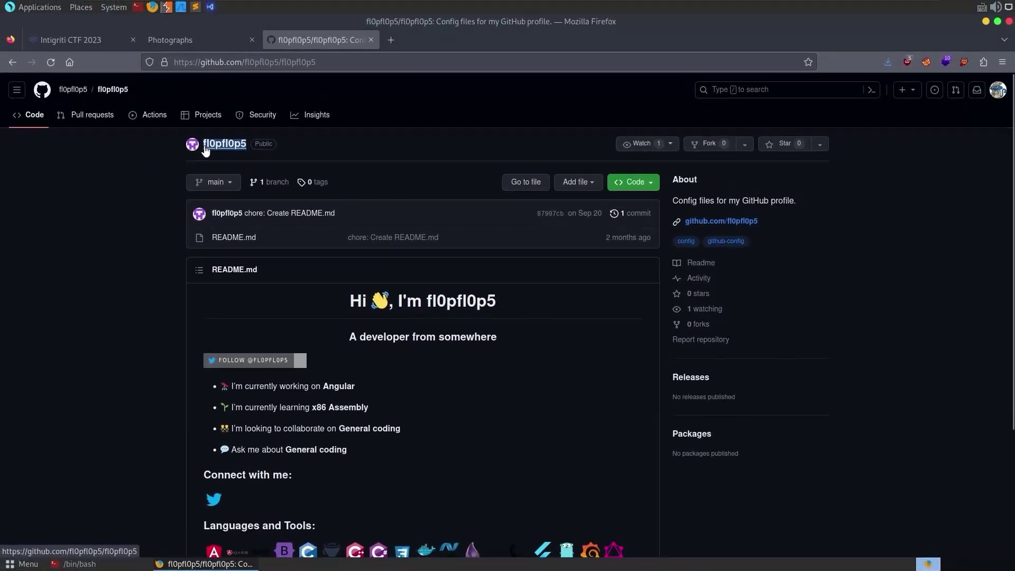
{"action": "left_click", "coordinate": [100, 564]}
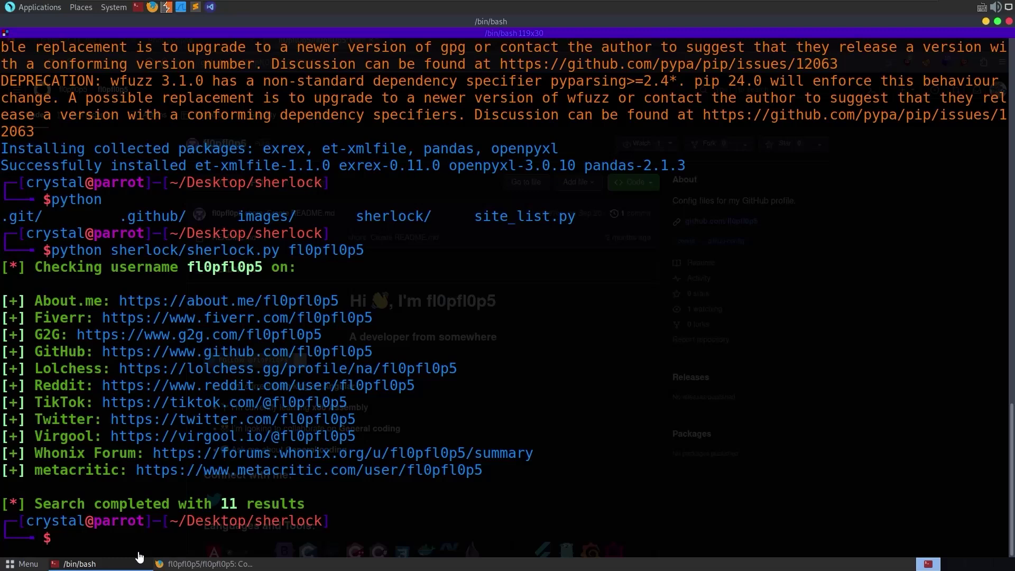
{"action": "left_click", "coordinate": [100, 564]}
{"action": "left_click", "coordinate": [390, 41]}
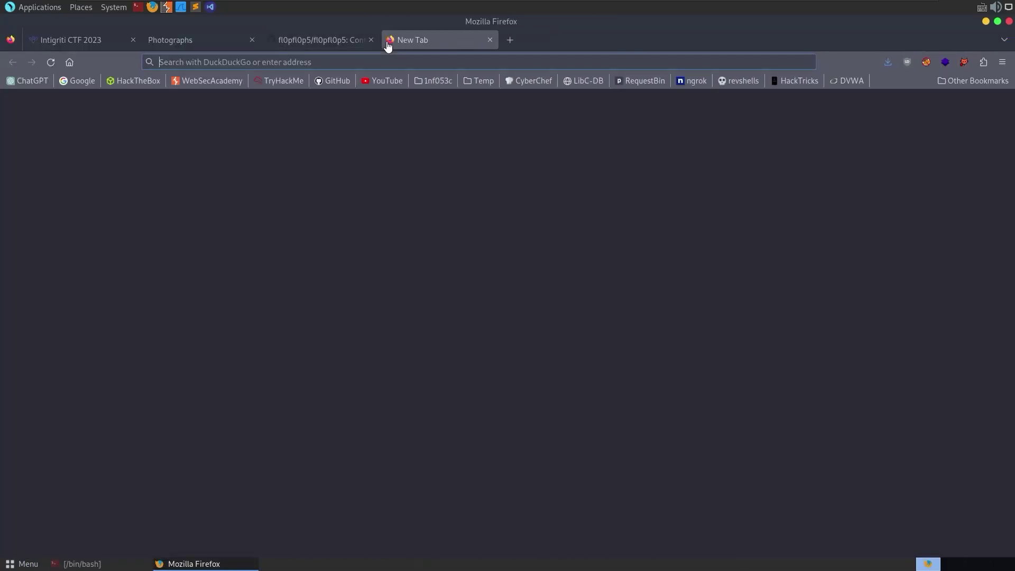
{"action": "left_click", "coordinate": [69, 61]}
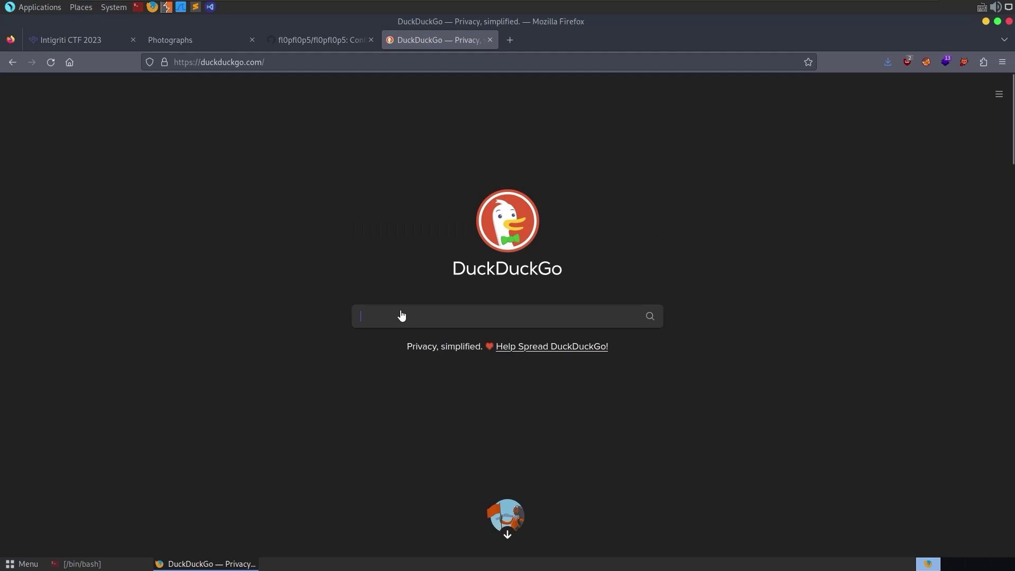
{"action": "left_click", "coordinate": [400, 315]}
{"action": "type", "text": "fl0pfl0p5"}
{"action": "key", "text": "Return"}
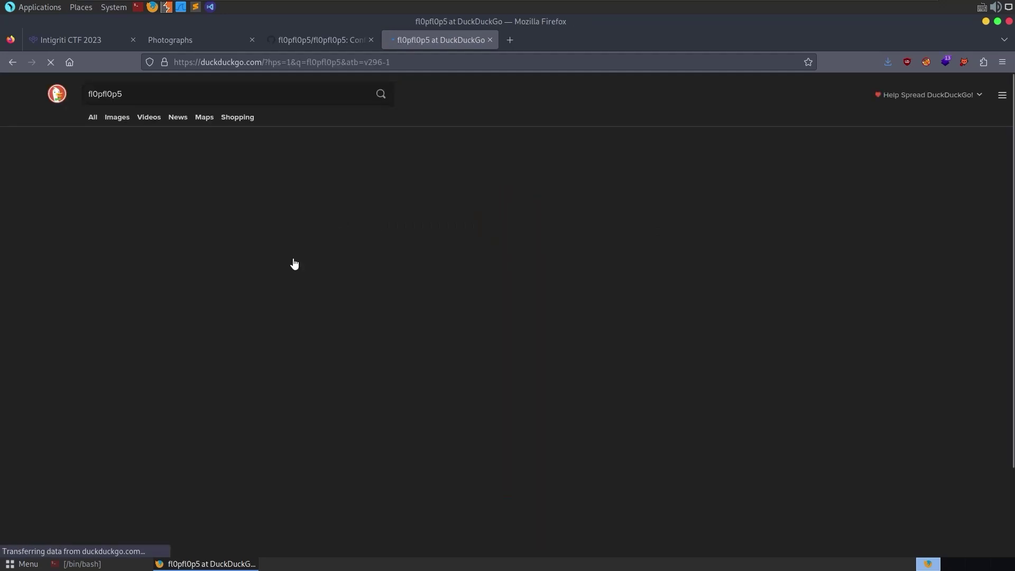
Step: Scroll through the fl0pfl0p5 search results, including the about.me profile
{"action": "scroll", "coordinate": [528, 318], "scroll_direction": "down", "scroll_amount": 4}
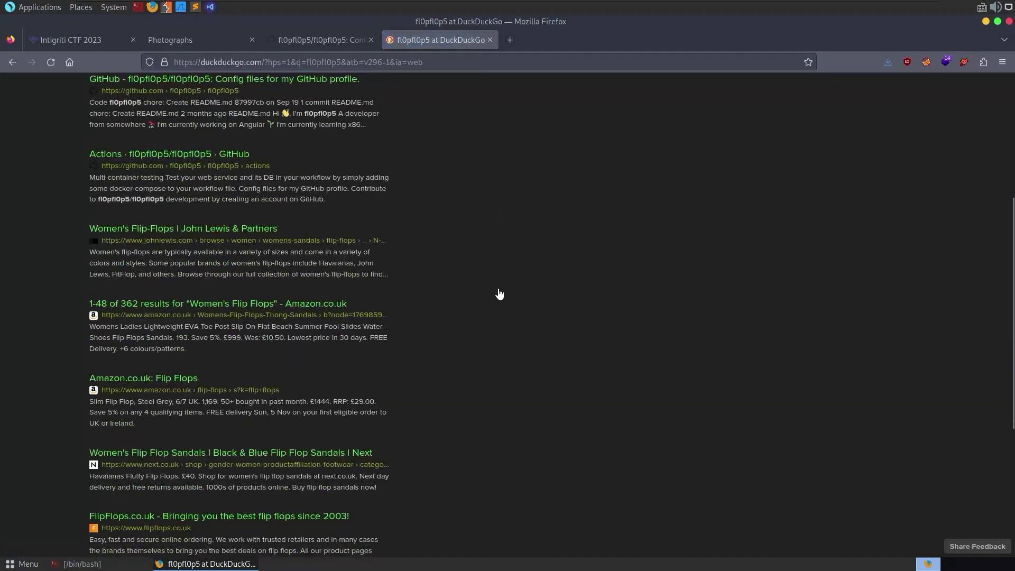
{"action": "scroll", "coordinate": [497, 296], "scroll_direction": "down", "scroll_amount": 2}
{"action": "scroll", "coordinate": [495, 309], "scroll_direction": "down", "scroll_amount": 3}
{"action": "scroll", "coordinate": [386, 277], "scroll_direction": "up", "scroll_amount": 10}
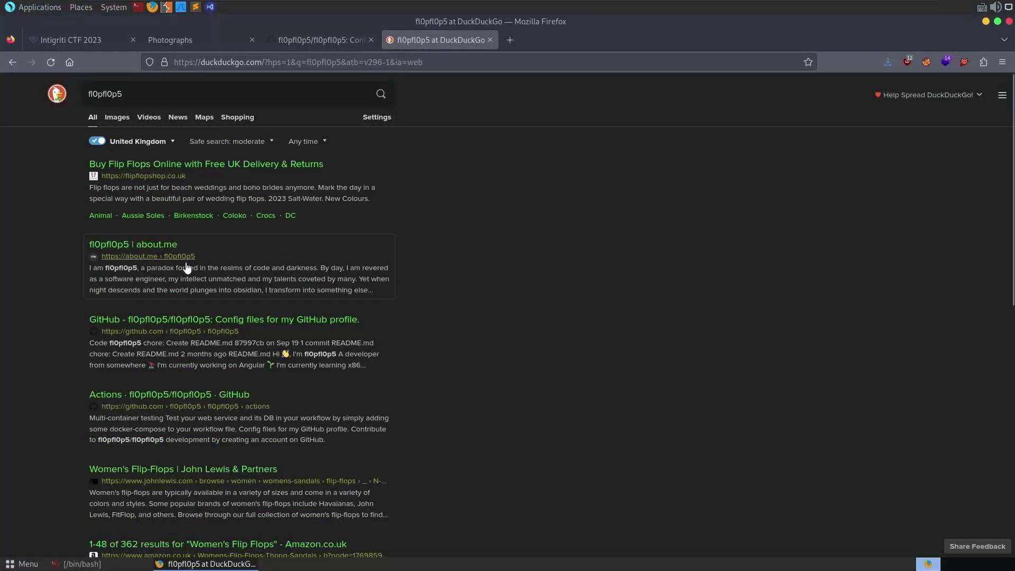
{"action": "scroll", "coordinate": [164, 255], "scroll_direction": "down", "scroll_amount": 3}
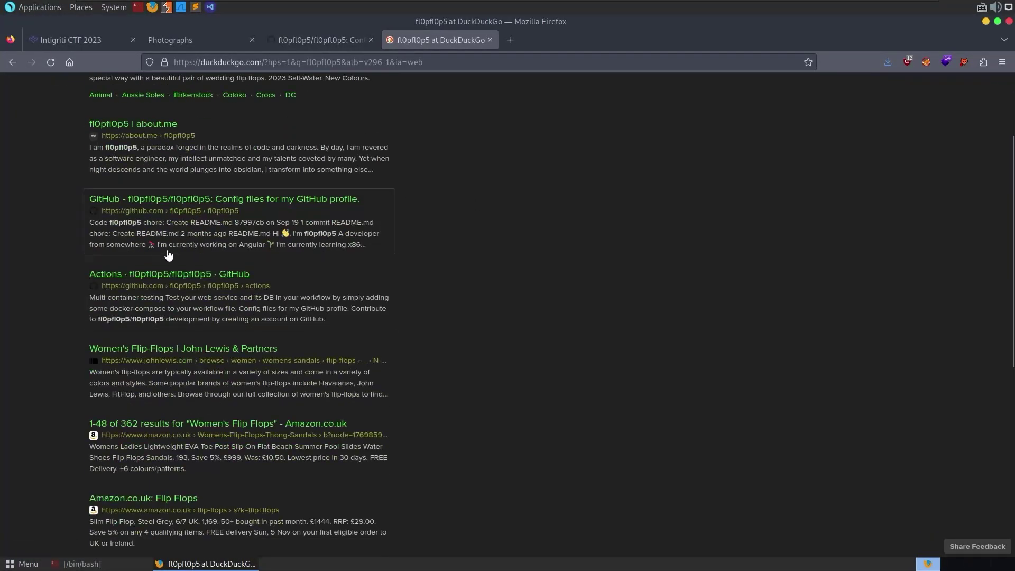
{"action": "scroll", "coordinate": [182, 284], "scroll_direction": "down", "scroll_amount": 2}
{"action": "scroll", "coordinate": [182, 284], "scroll_direction": "down", "scroll_amount": 4}
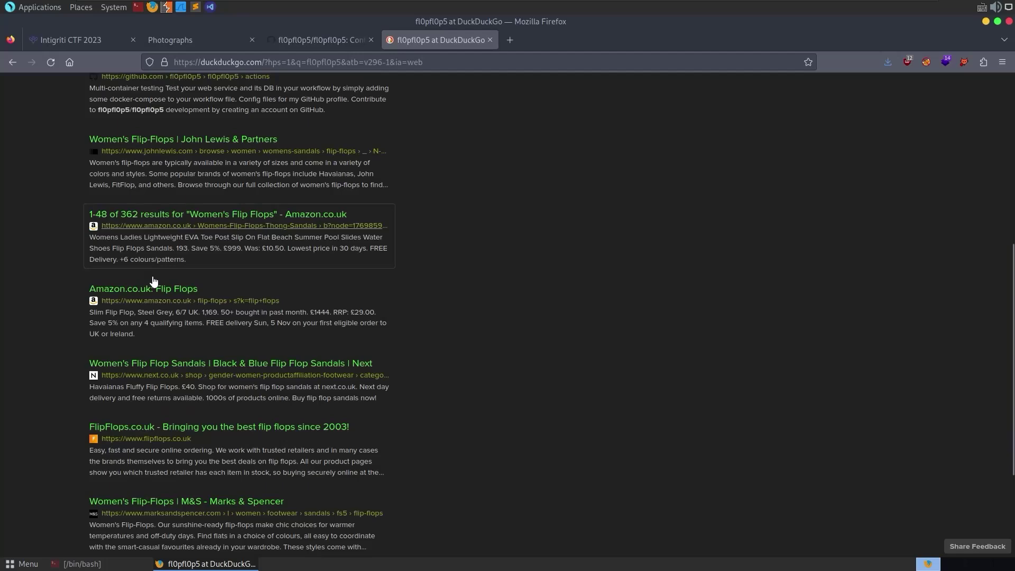
{"action": "scroll", "coordinate": [182, 284], "scroll_direction": "down", "scroll_amount": 2}
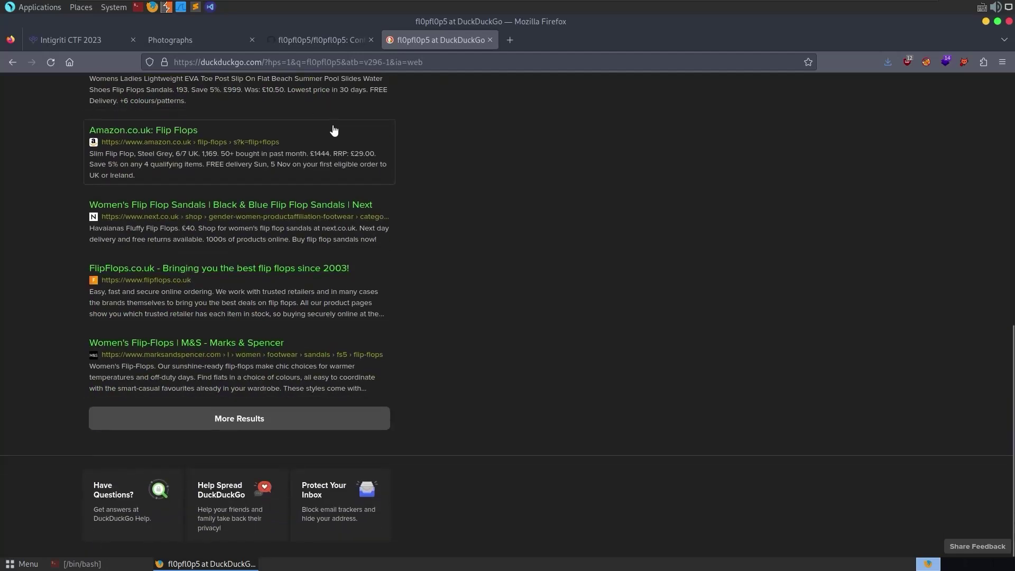
{"action": "scroll", "coordinate": [335, 130], "scroll_direction": "up", "scroll_amount": 15}
Step: Check the fl0pfl0p5 repository's commit history, which holds a single README commit
{"action": "left_click", "coordinate": [335, 40]}
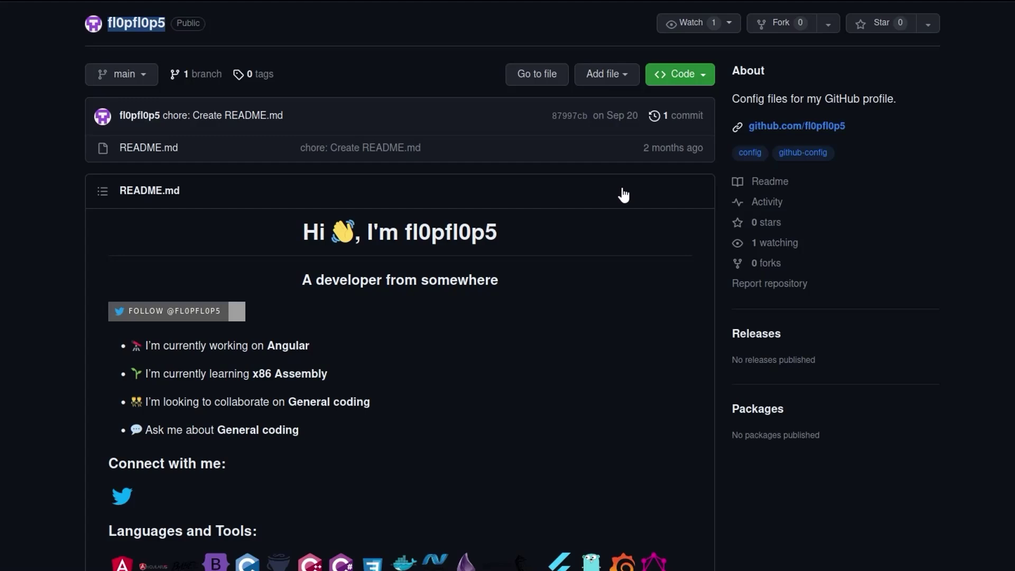
{"action": "left_click", "coordinate": [136, 115]}
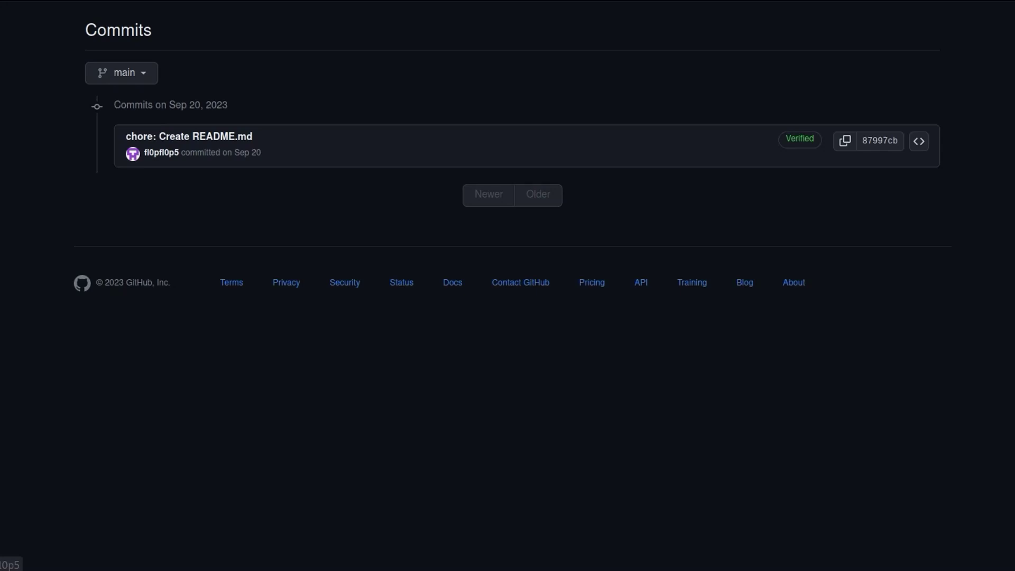
{"action": "key", "text": "alt+Left"}
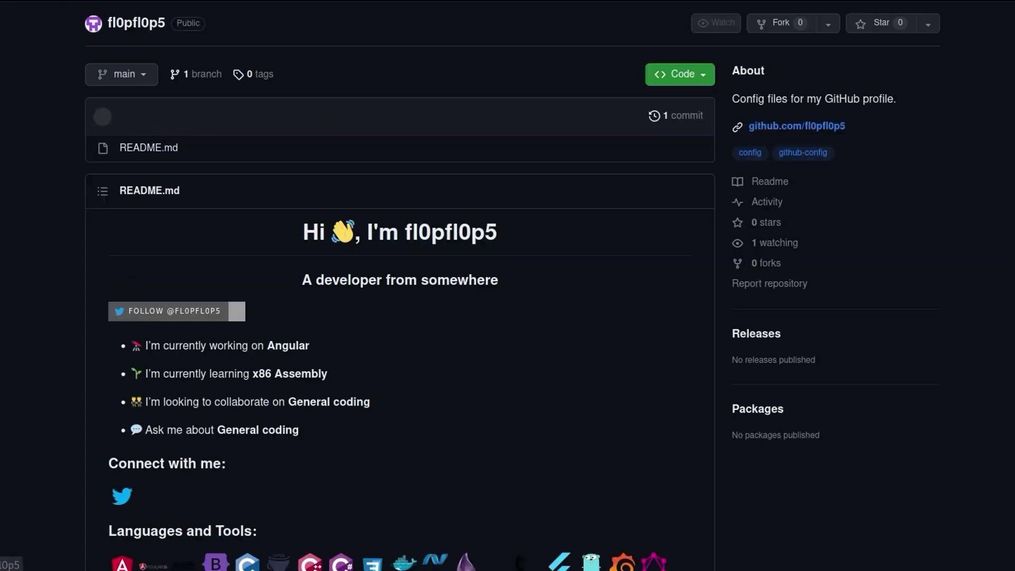
{"action": "scroll", "coordinate": [267, 245], "scroll_direction": "down", "scroll_amount": 4}
{"action": "scroll", "coordinate": [258, 236], "scroll_direction": "up", "scroll_amount": 4}
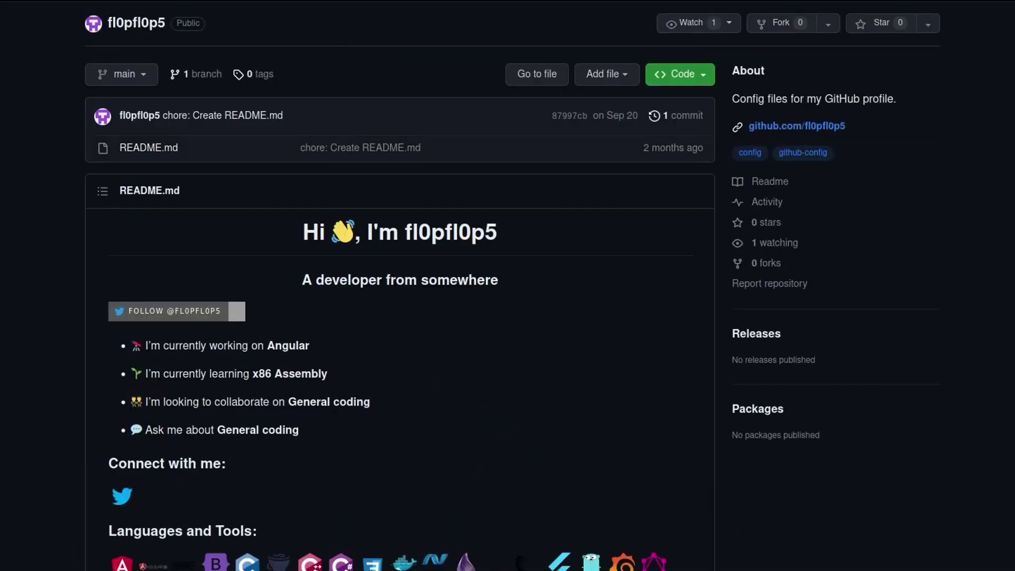
{"action": "key", "text": "alt+Left"}
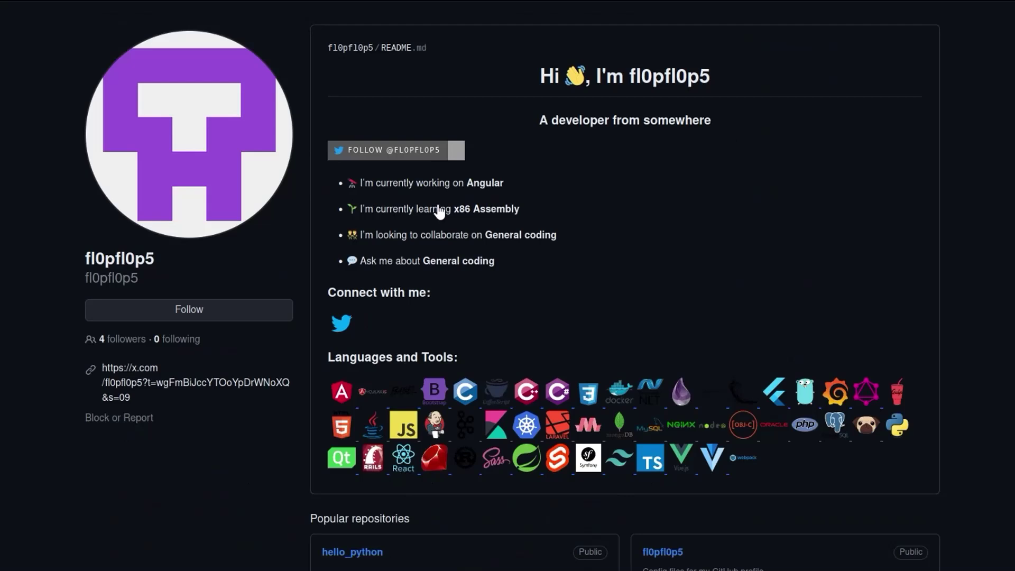
{"action": "scroll", "coordinate": [492, 233], "scroll_direction": "down", "scroll_amount": 8}
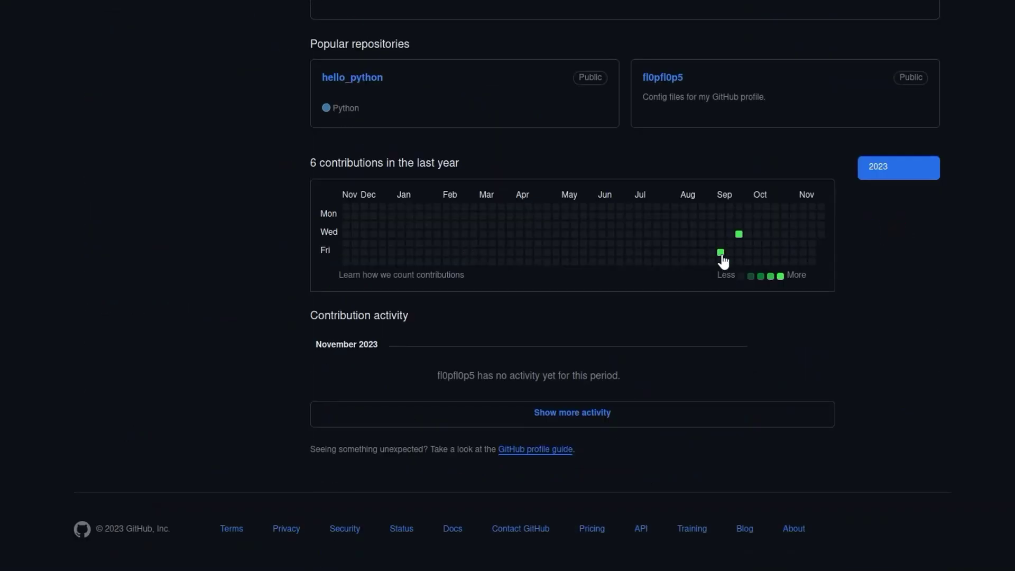
{"action": "mouse_move", "coordinate": [723, 259]}
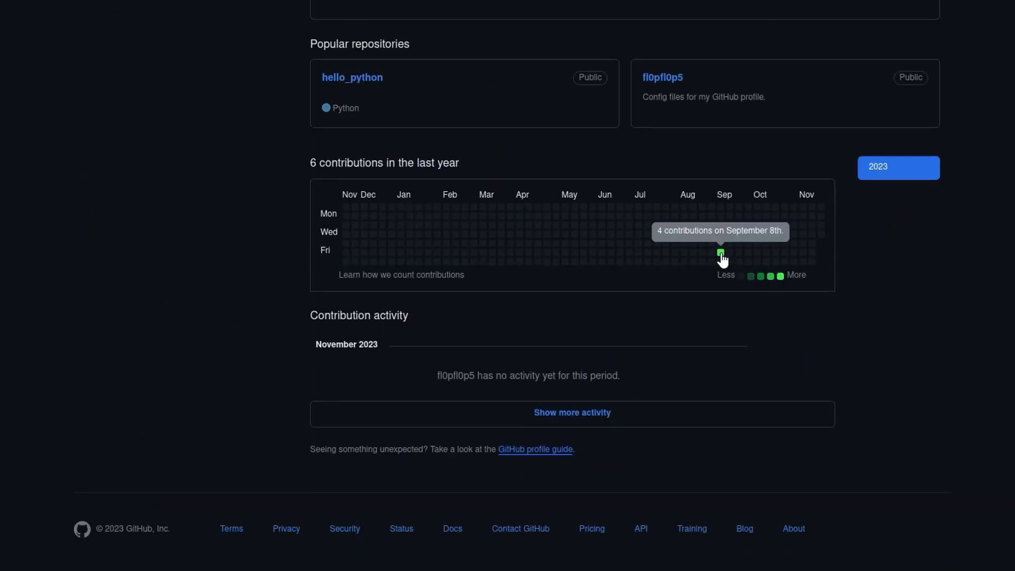
{"action": "key", "text": "alt+Left"}
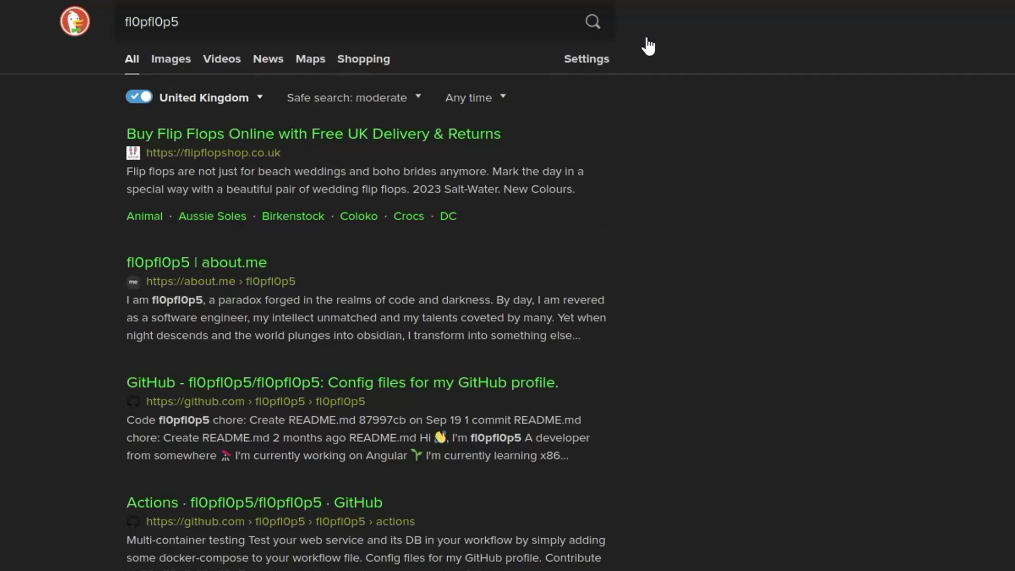
{"action": "left_click", "coordinate": [615, 77]}
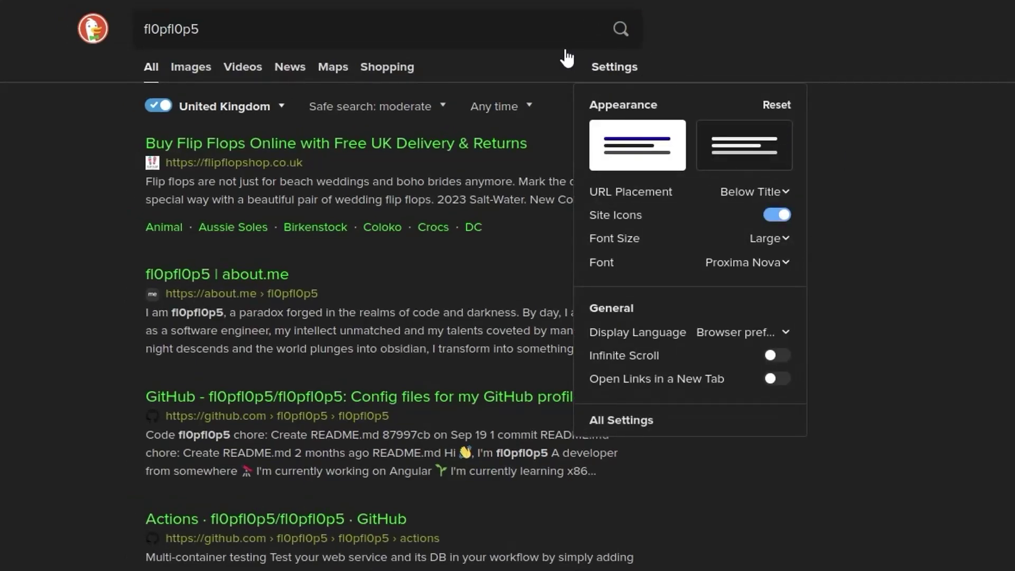
{"action": "left_click", "coordinate": [514, 109]}
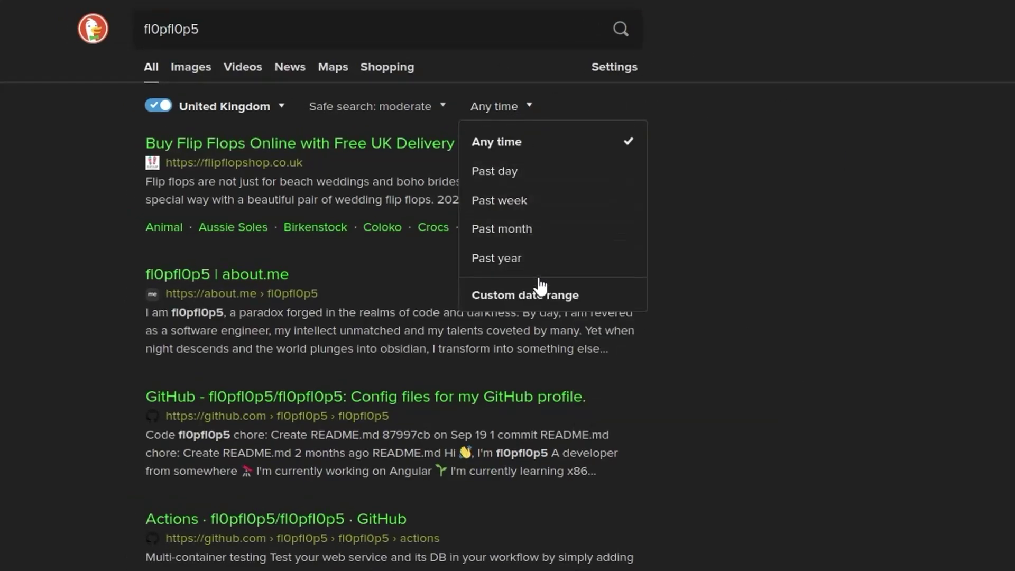
{"action": "left_click", "coordinate": [537, 295]}
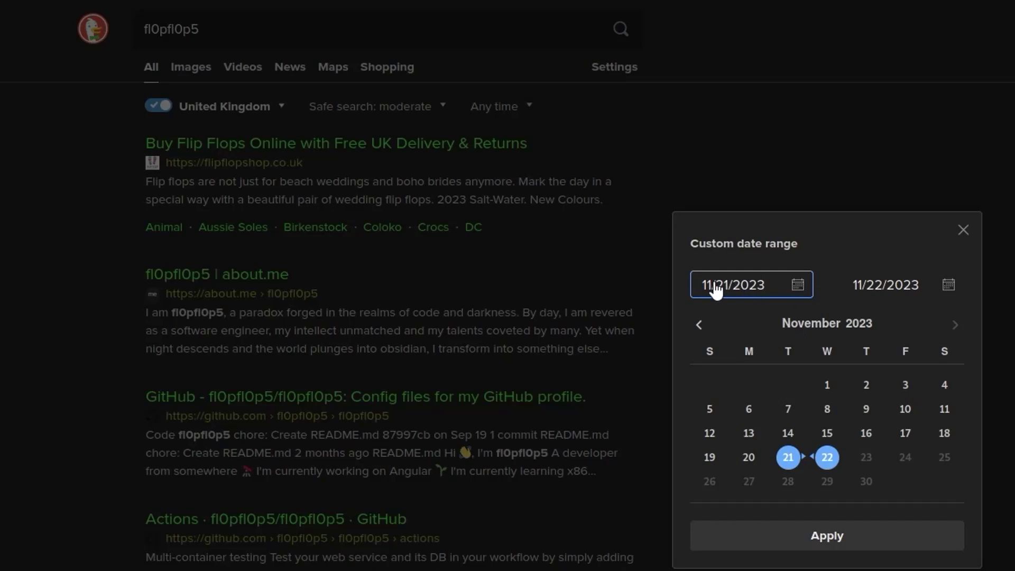
{"action": "left_click", "coordinate": [699, 290]}
{"action": "type", "text": "09"}
{"action": "key", "text": "BackSpace"}
{"action": "key", "text": "BackSpace"}
{"action": "type", "text": "01"}
{"action": "left_click", "coordinate": [871, 290]}
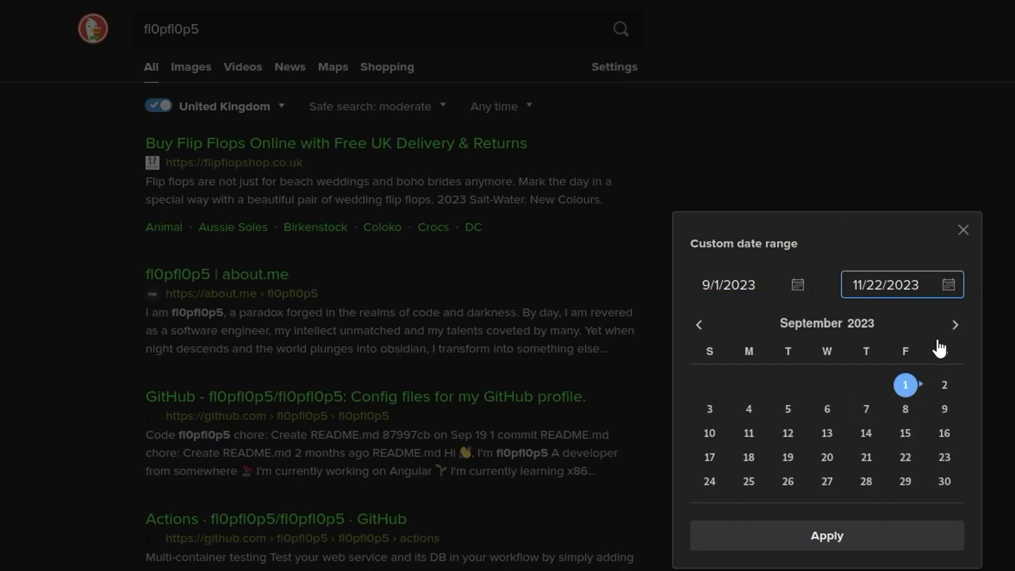
{"action": "double_click", "coordinate": [953, 328]}
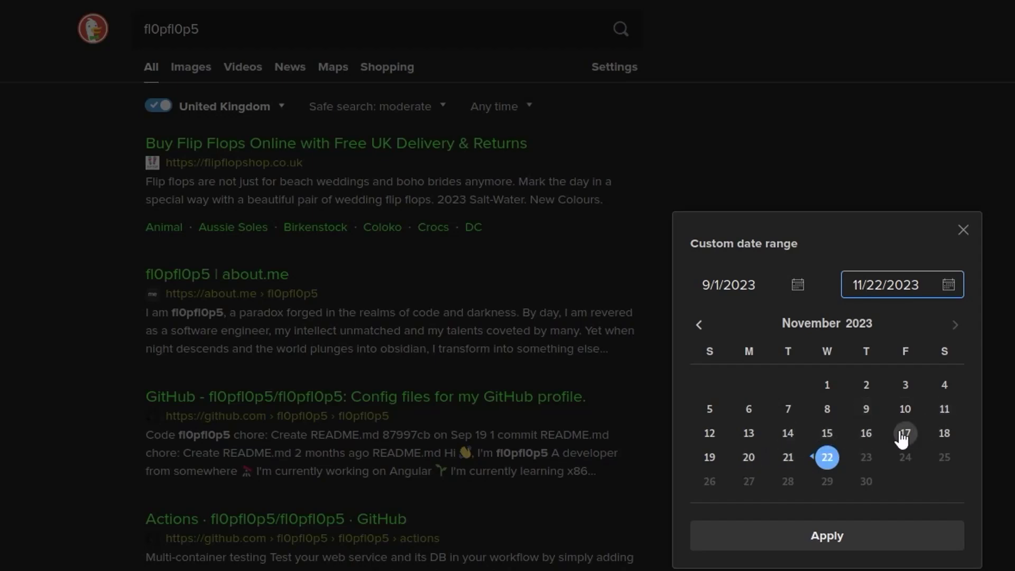
{"action": "left_click", "coordinate": [906, 433]}
{"action": "left_click", "coordinate": [826, 536]}
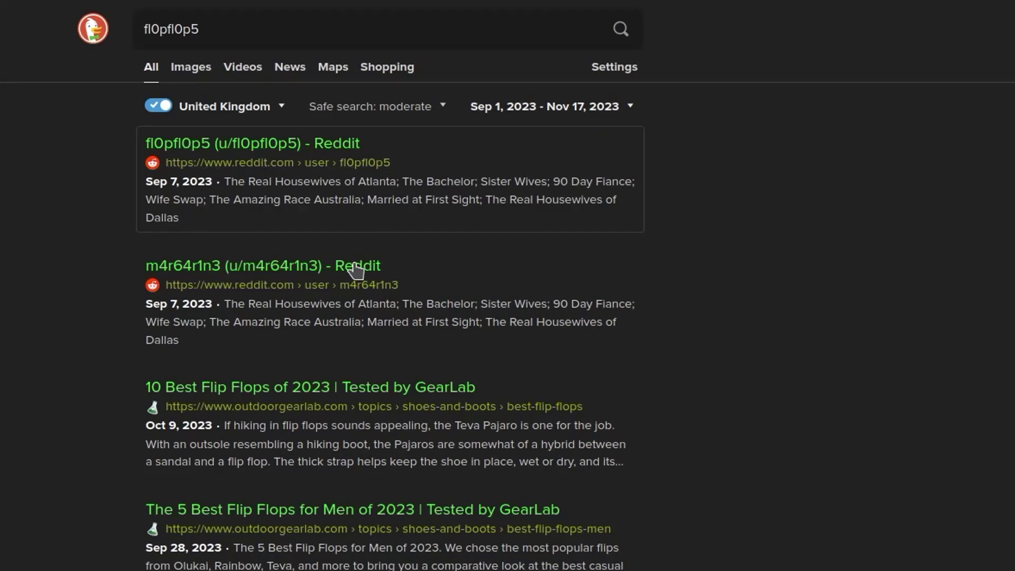
{"action": "left_click", "coordinate": [517, 237]}
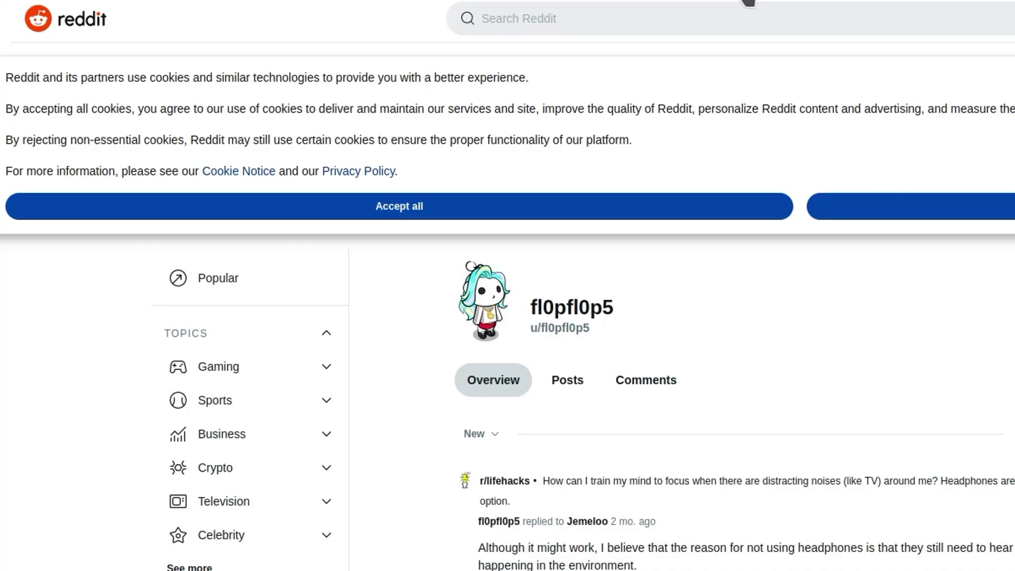
{"action": "scroll", "coordinate": [503, 341], "scroll_direction": "down", "scroll_amount": 2}
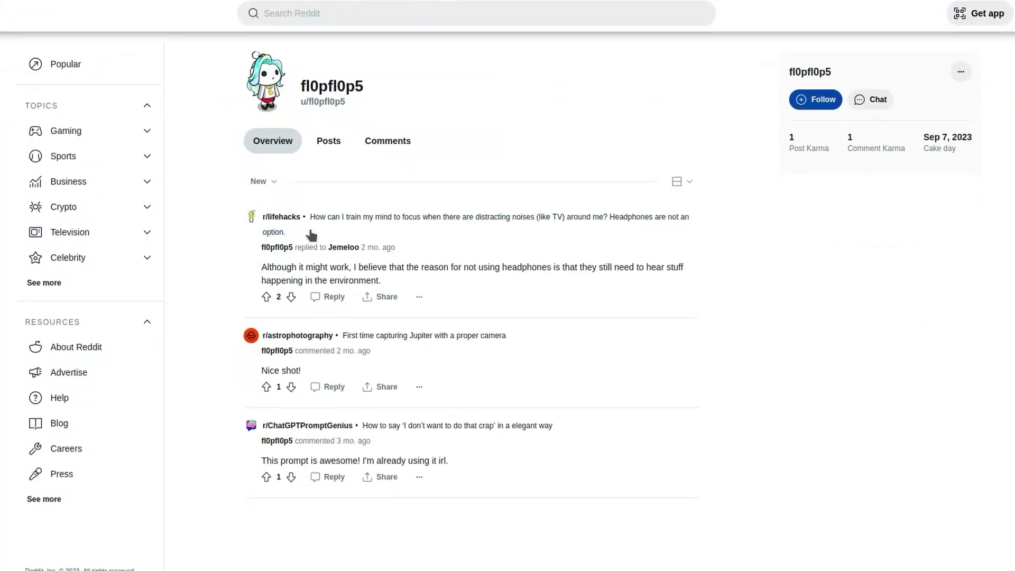
{"action": "left_click", "coordinate": [276, 372]}
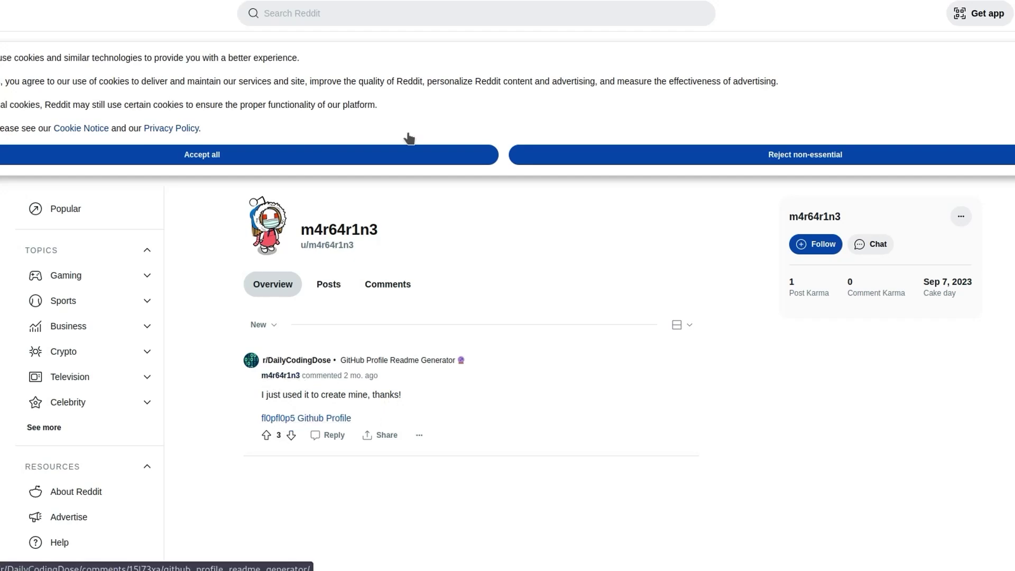
{"action": "double_click", "coordinate": [332, 237]}
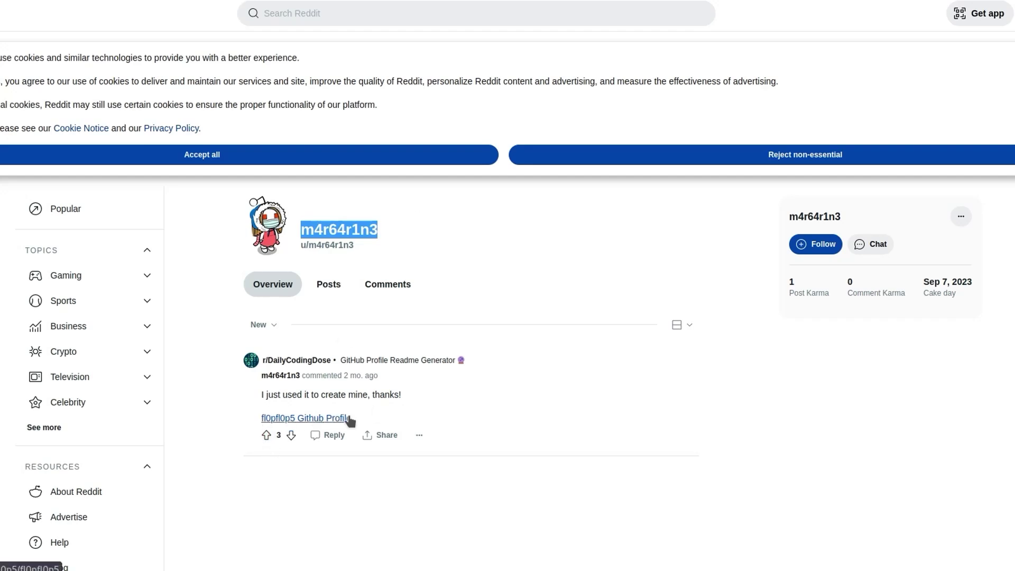
{"action": "double_click", "coordinate": [341, 232]}
{"action": "key", "text": "ctrl+c"}
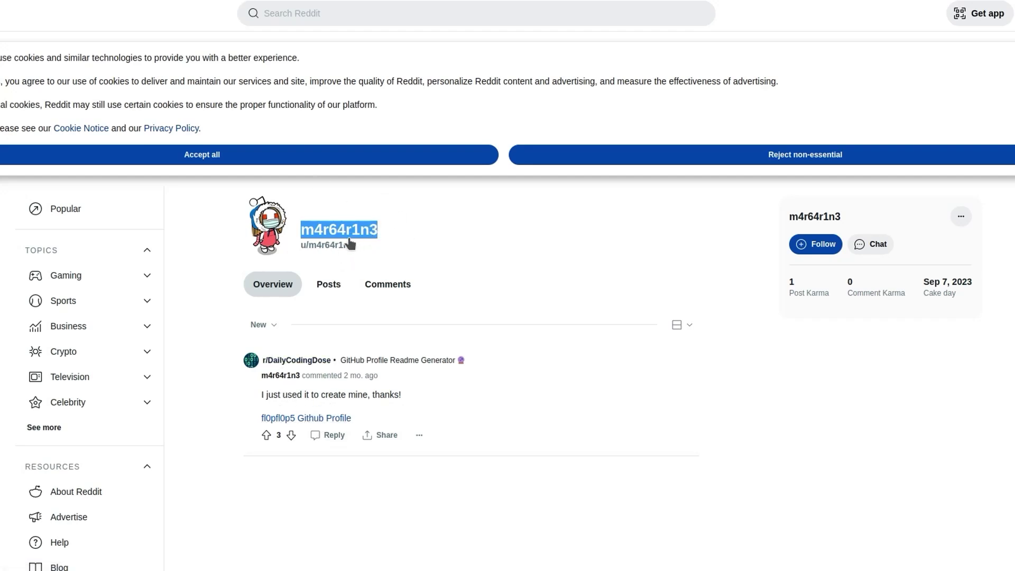
{"action": "left_click", "coordinate": [547, 254]}
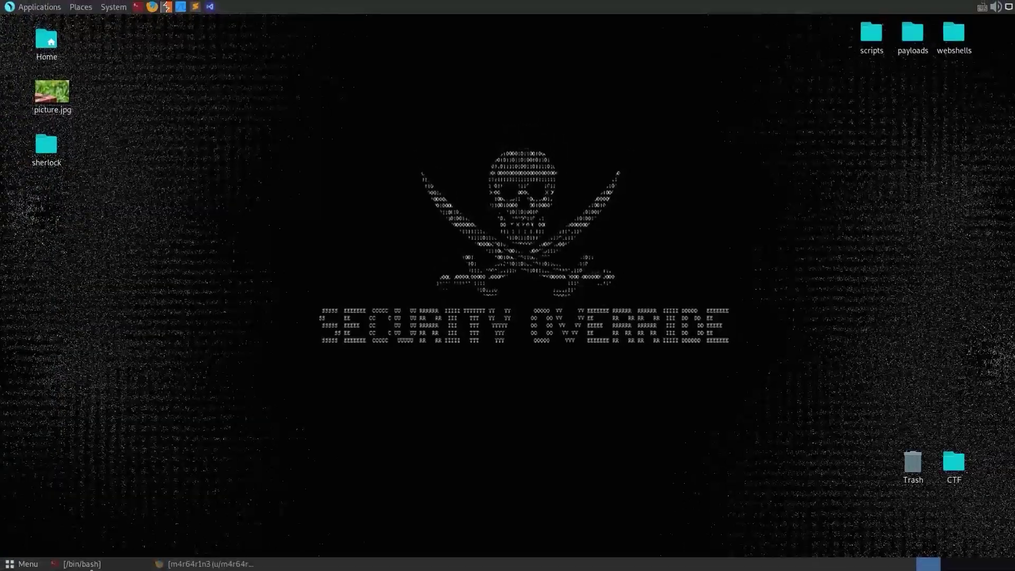
{"action": "key", "text": "Up"}
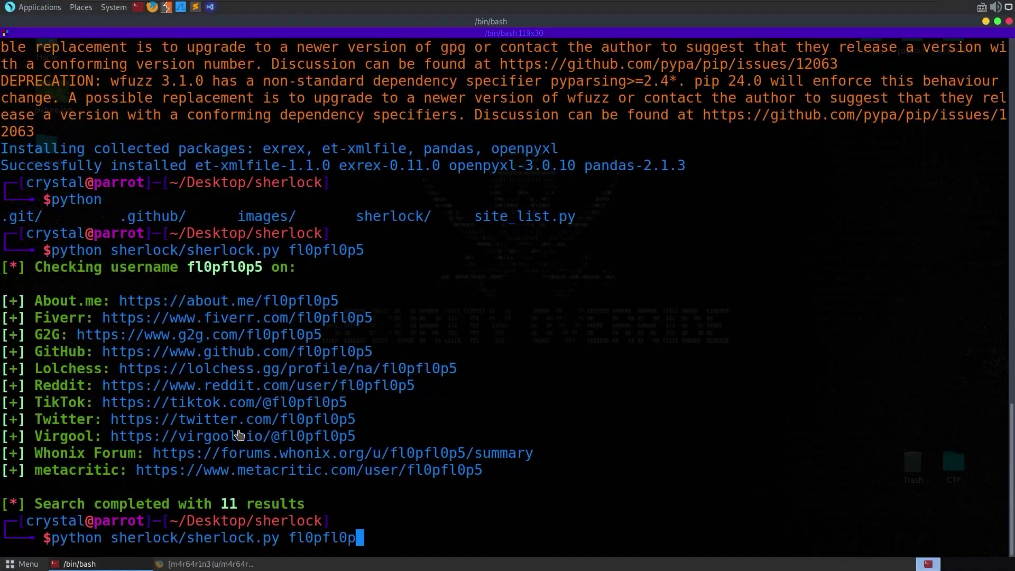
{"action": "key", "text": "BackSpace"}
{"action": "key", "text": "BackSpace"}
{"action": "key", "text": "BackSpace"}
{"action": "key", "text": "BackSpace"}
{"action": "key", "text": "BackSpace"}
{"action": "key", "text": "BackSpace"}
{"action": "key", "text": "BackSpace"}
{"action": "key", "text": "BackSpace"}
{"action": "key", "text": "ctrl+shift+v"}
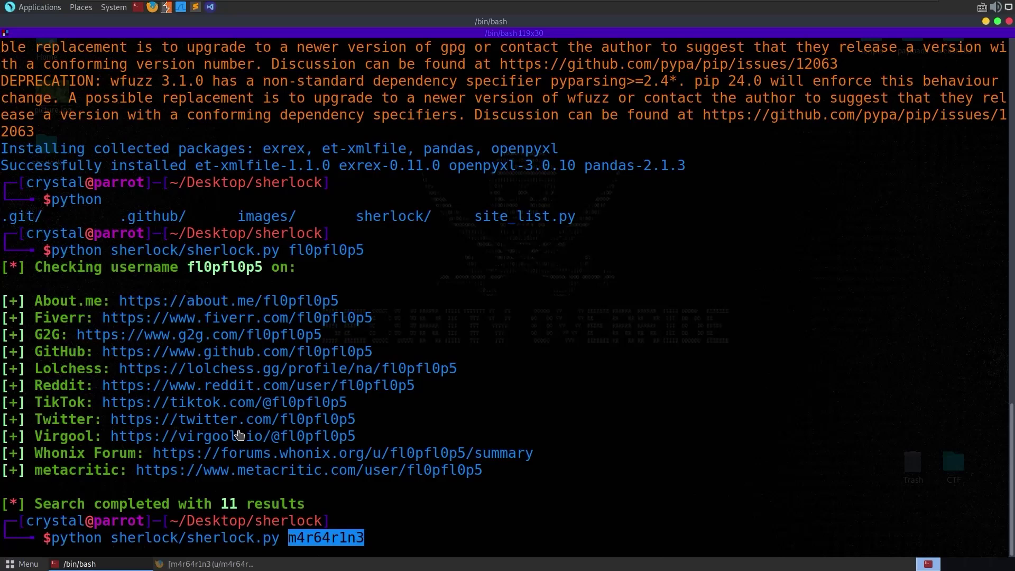
{"action": "key", "text": "Return"}
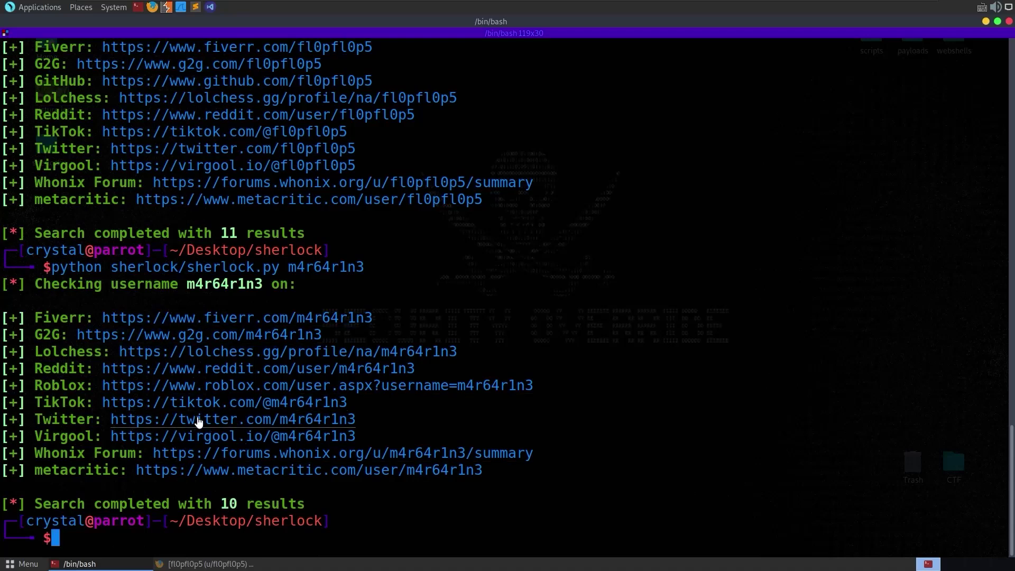
{"action": "left_click", "coordinate": [199, 419], "text": "ctrl"}
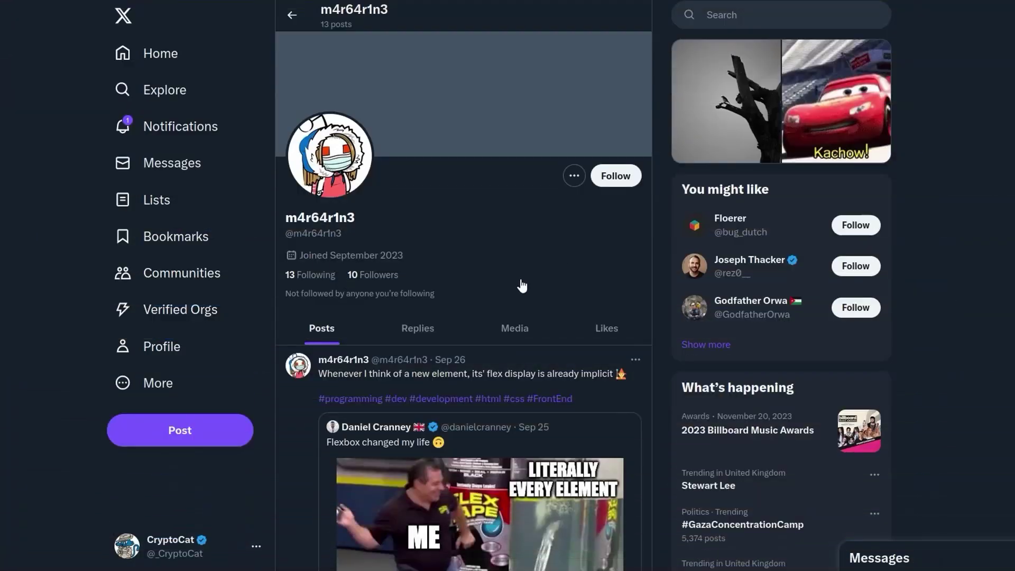
{"action": "scroll", "coordinate": [931, 185], "scroll_direction": "down", "scroll_amount": 10}
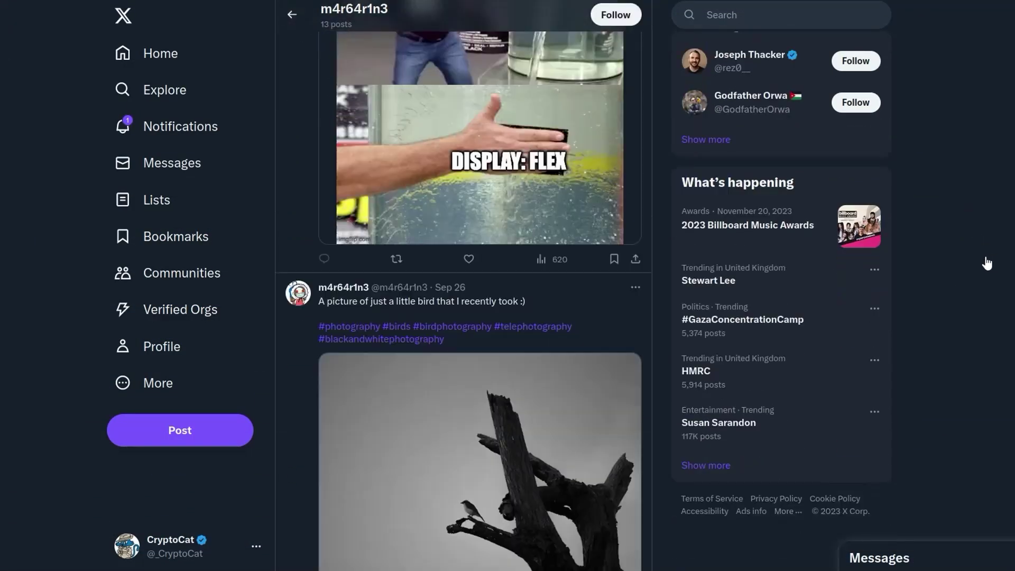
{"action": "scroll", "coordinate": [464, 123], "scroll_direction": "down", "scroll_amount": 4}
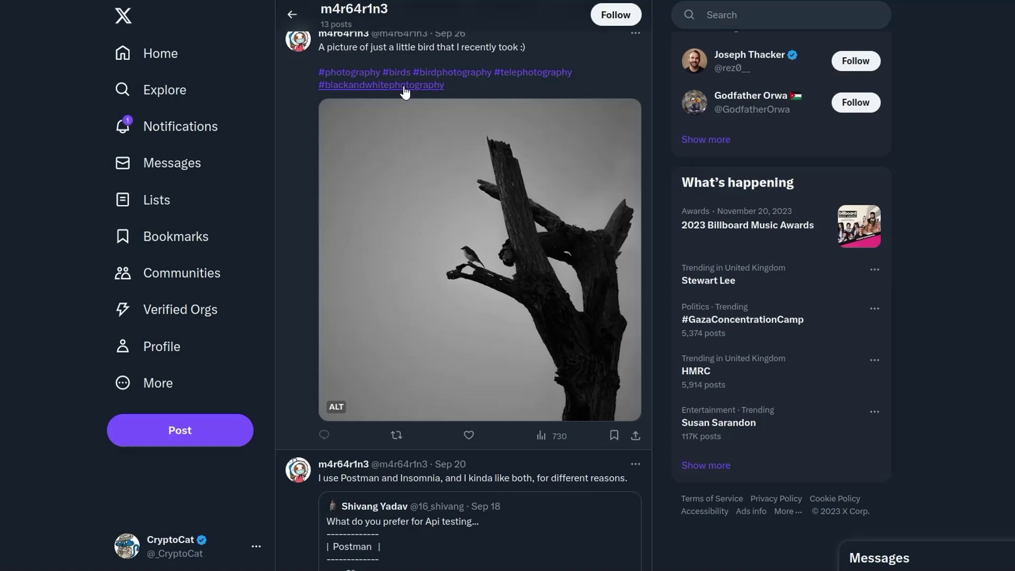
{"action": "scroll", "coordinate": [405, 93], "scroll_direction": "up", "scroll_amount": 1}
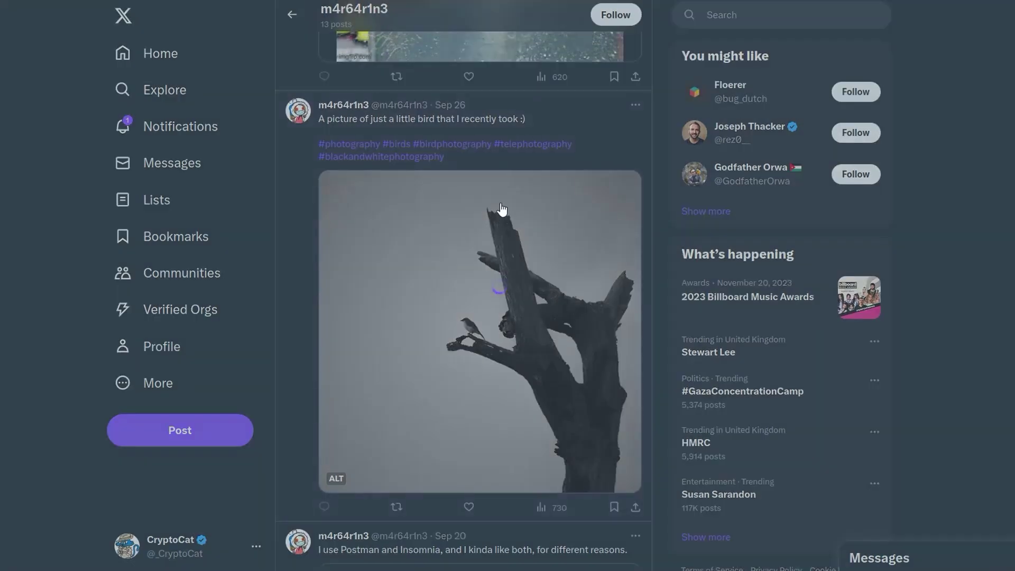
{"action": "left_click", "coordinate": [500, 215]}
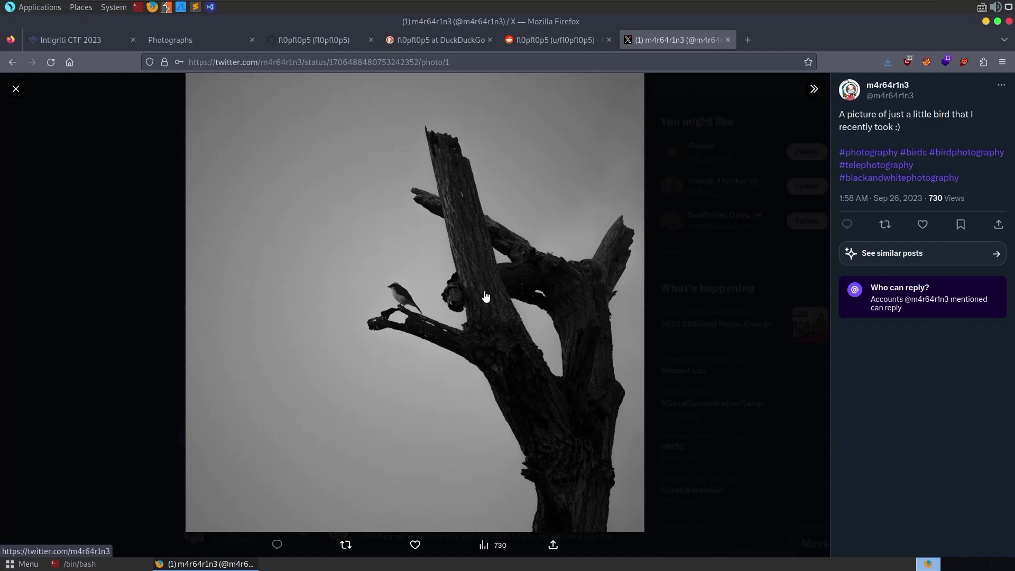
{"action": "right_click", "coordinate": [454, 206]}
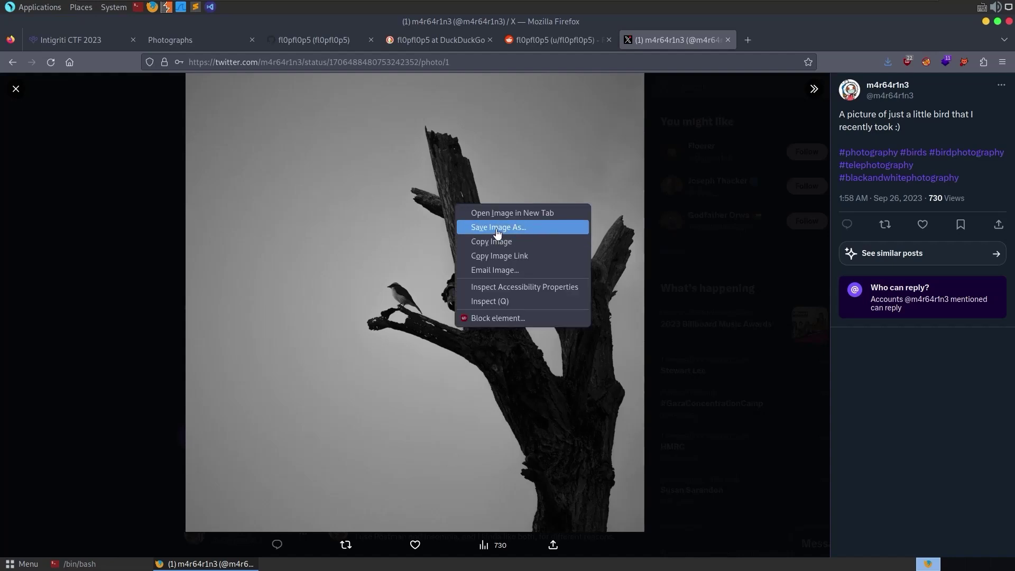
{"action": "left_click", "coordinate": [497, 228]}
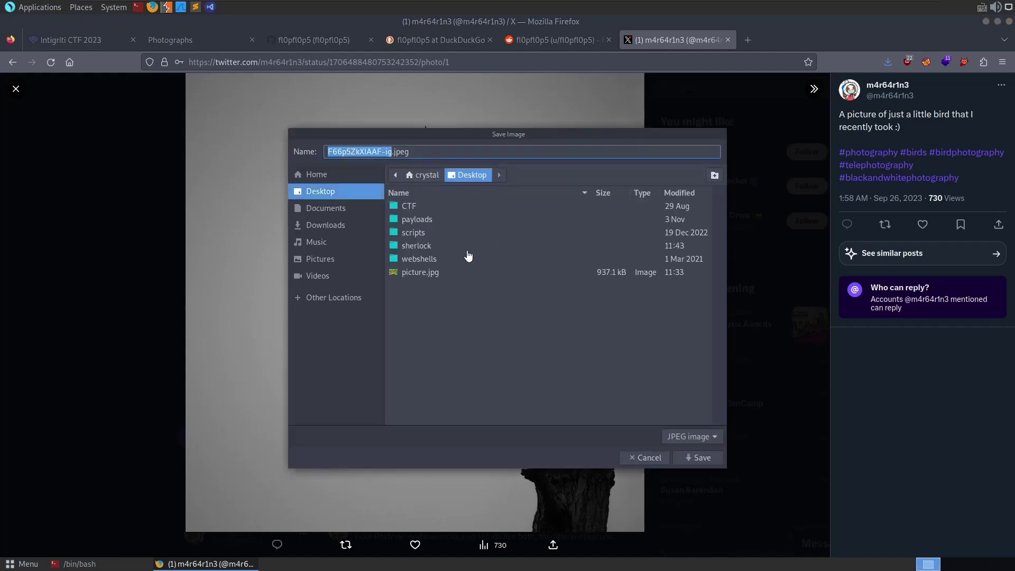
{"action": "left_click", "coordinate": [690, 457]}
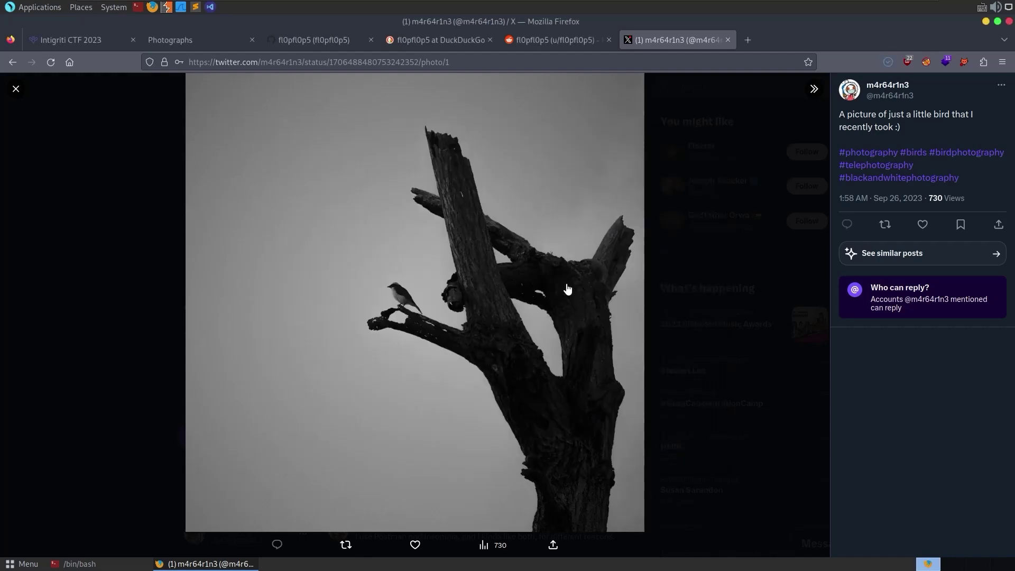
Step: Go to the Google homepage by entering 'google' in the address bar
{"action": "left_click", "coordinate": [659, 65]}
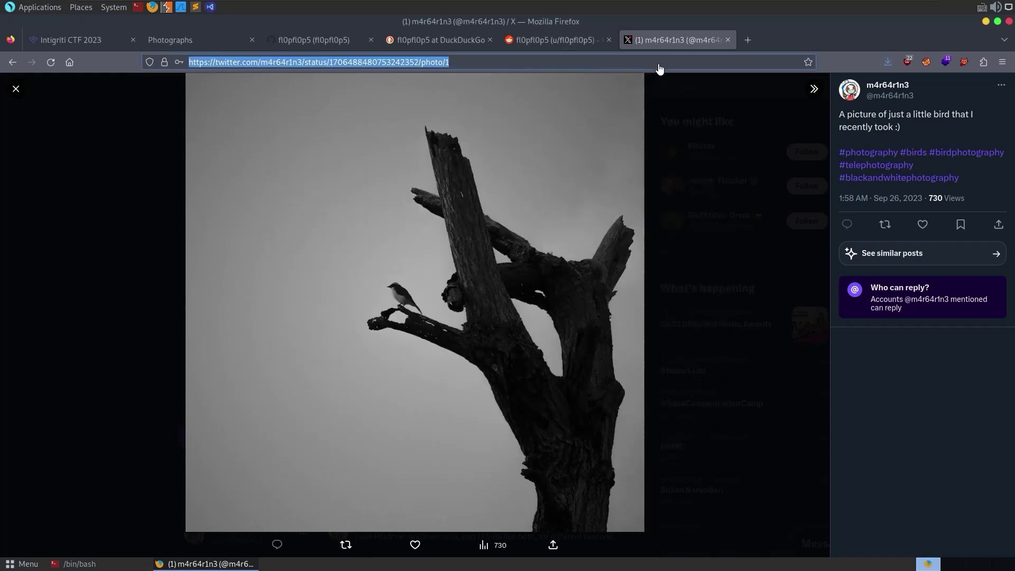
{"action": "type", "text": "google"}
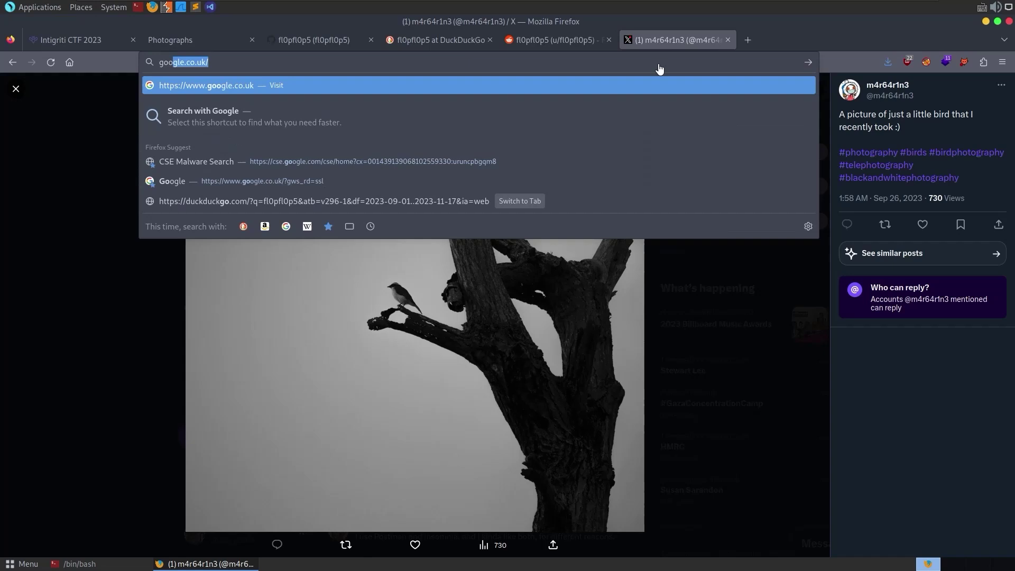
{"action": "key", "text": "Return"}
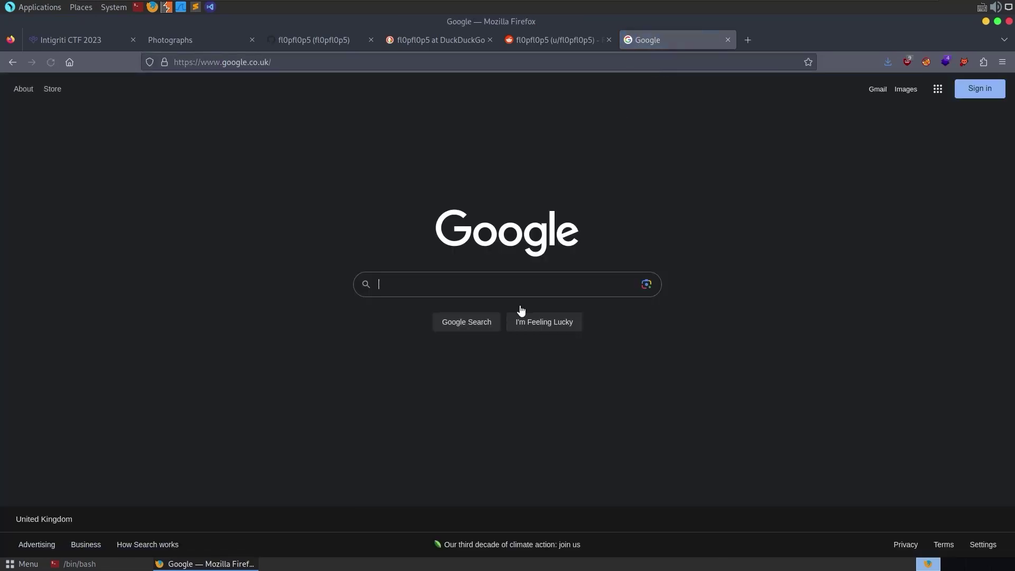
Step: Reverse-search F66p5ZkXIAAF-ig.jpeg in Google Lens, then minimise Firefox
{"action": "left_click", "coordinate": [646, 286]}
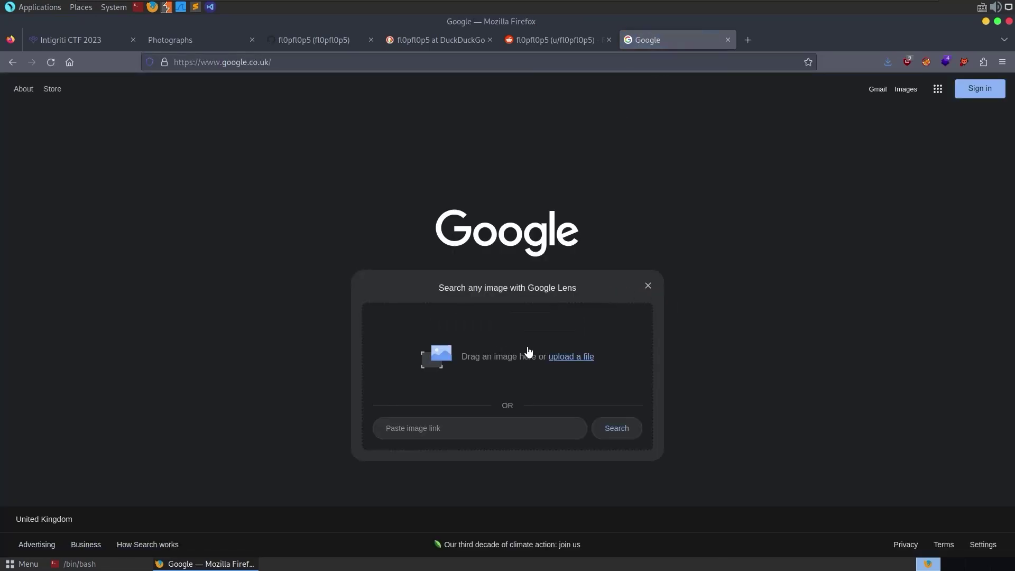
{"action": "left_click", "coordinate": [571, 356]}
{"action": "double_click", "coordinate": [437, 251]}
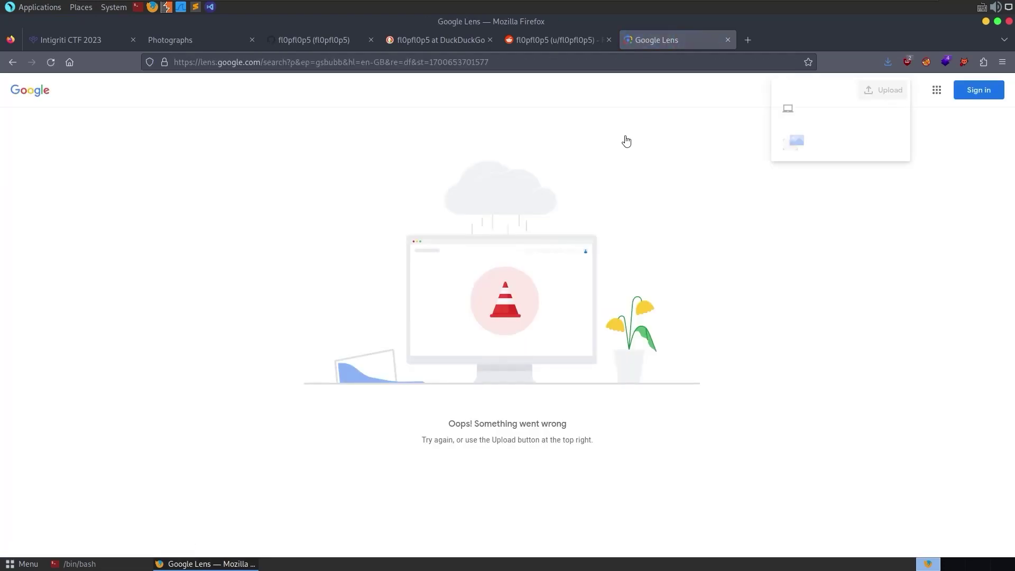
{"action": "left_click", "coordinate": [823, 118]}
{"action": "double_click", "coordinate": [435, 247]}
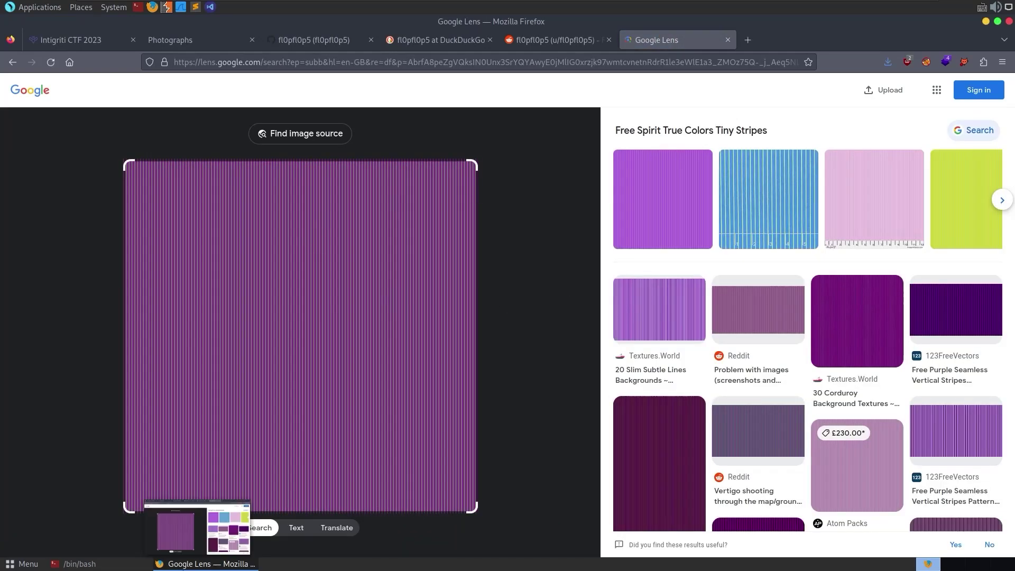
{"action": "left_click", "coordinate": [180, 564]}
Step: Open F66p5ZkXIAAF-ig.jpeg from the desktop to confirm it is the bird photo, then restore the windows
{"action": "left_click", "coordinate": [109, 565]}
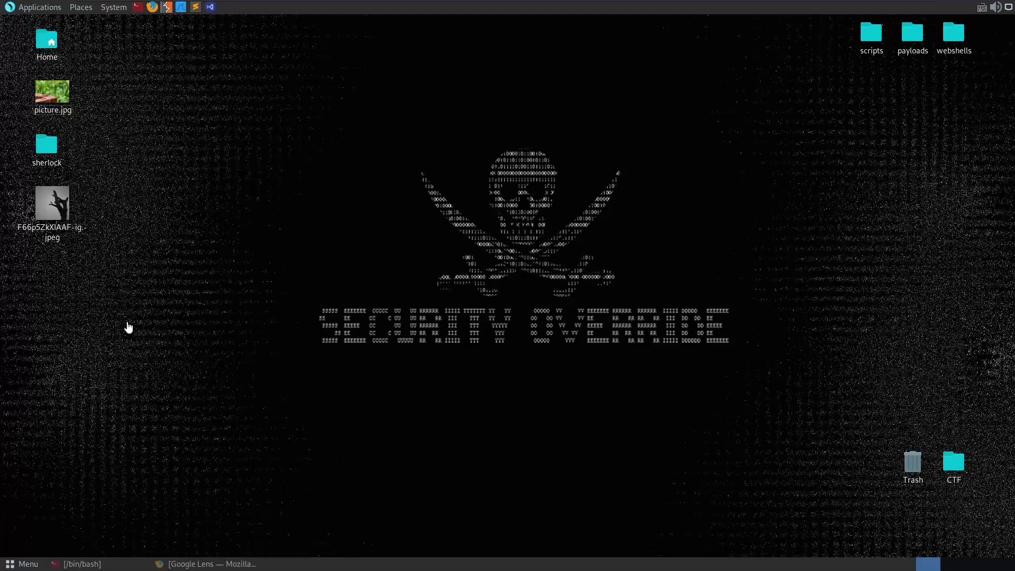
{"action": "double_click", "coordinate": [52, 205]}
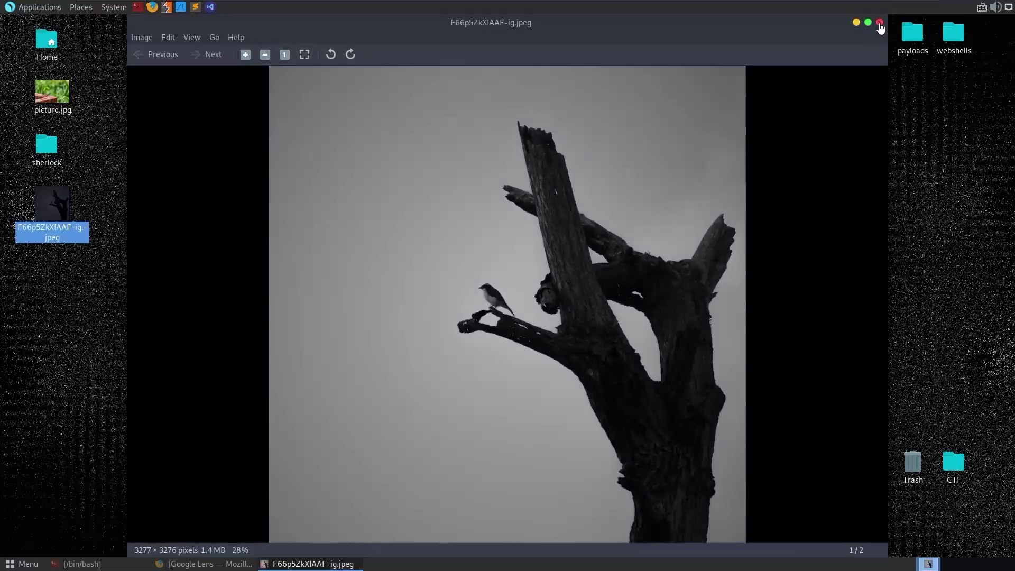
{"action": "left_click", "coordinate": [880, 28]}
{"action": "left_click", "coordinate": [100, 564]}
{"action": "left_click", "coordinate": [180, 564]}
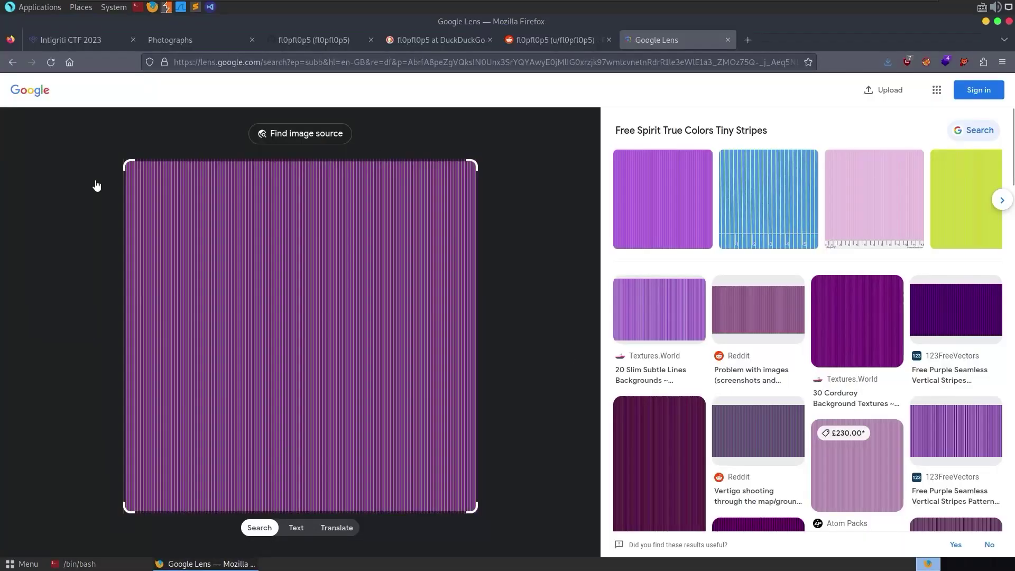
Step: Reverse-search F66p5ZkXIAAF-ig.jpeg on tineye.com, which returns 0 matches
{"action": "left_click", "coordinate": [239, 63]}
{"action": "type", "text": "tin"}
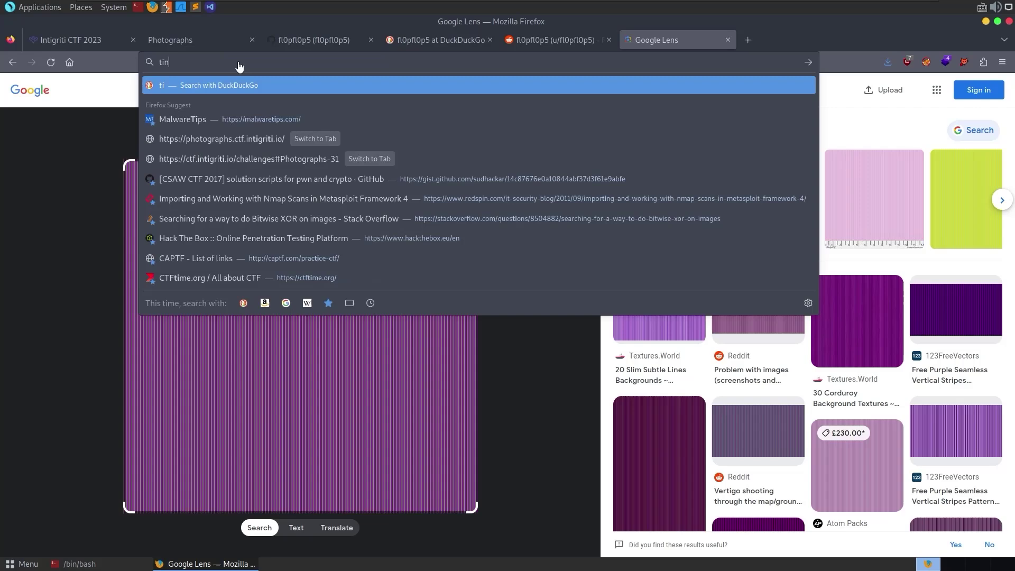
{"action": "type", "text": "eye.com"}
{"action": "key", "text": "Return"}
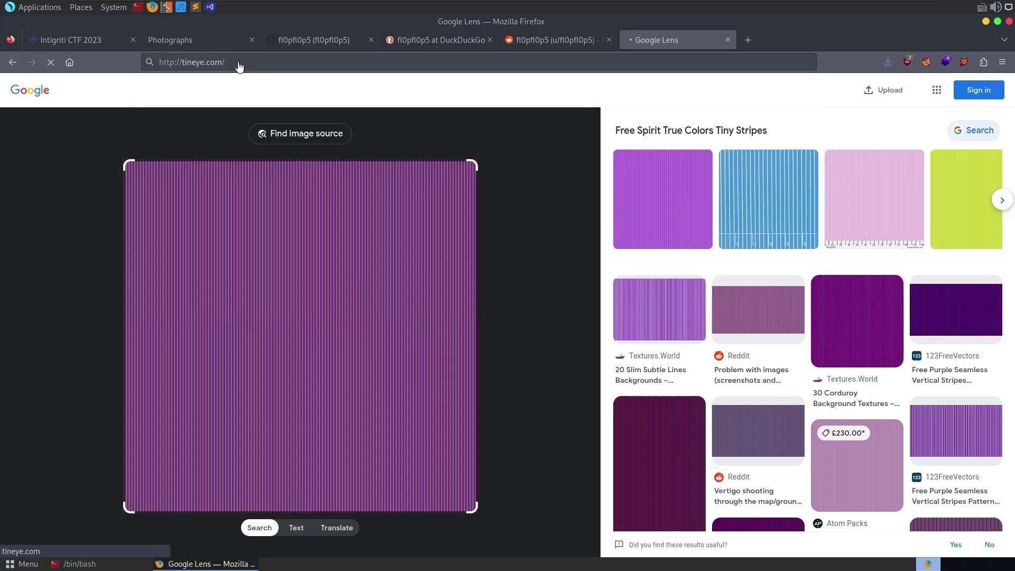
{"action": "left_click", "coordinate": [388, 257]}
{"action": "double_click", "coordinate": [456, 248]}
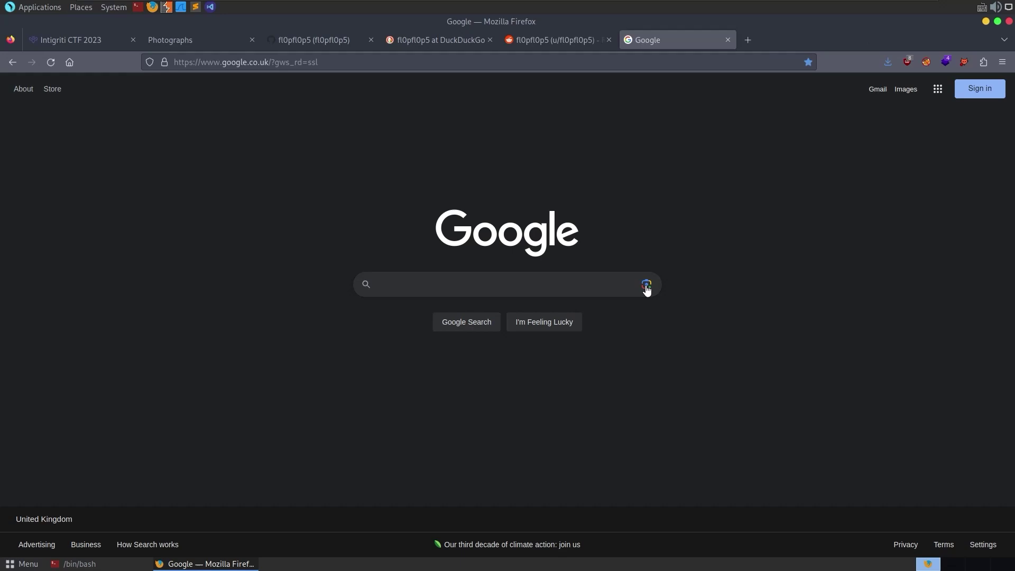
{"action": "left_click", "coordinate": [645, 287]}
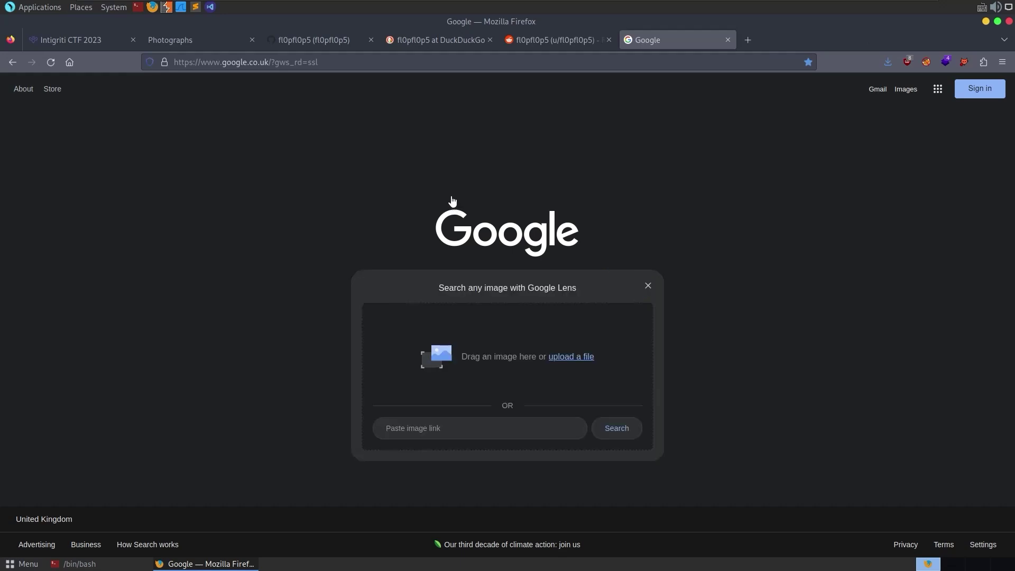
{"action": "left_click", "coordinate": [750, 41]}
{"action": "type", "text": "https://twitter.com/m4r64r1n3"}
{"action": "key", "text": "Return"}
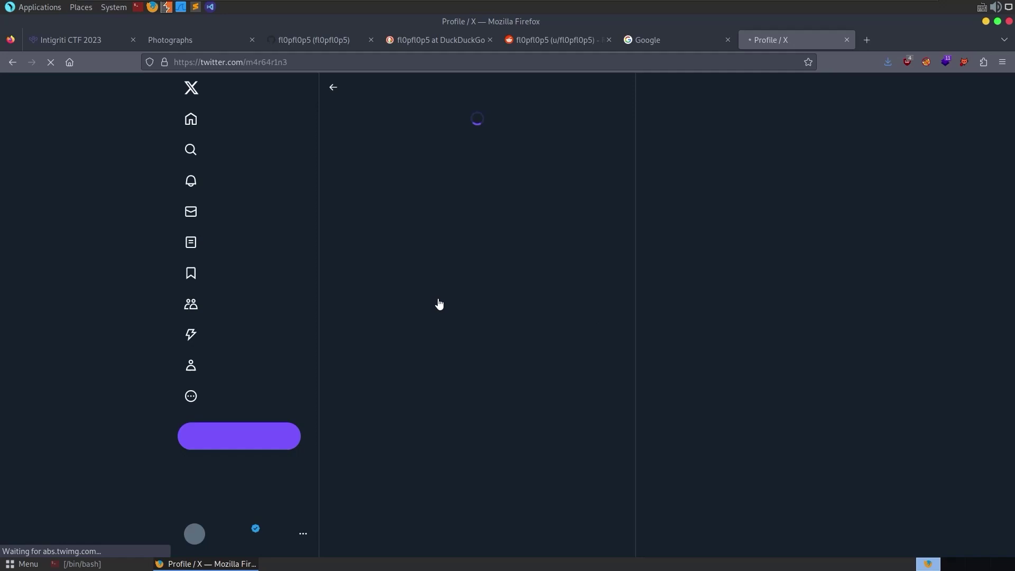
{"action": "scroll", "coordinate": [537, 288], "scroll_direction": "down", "scroll_amount": 7}
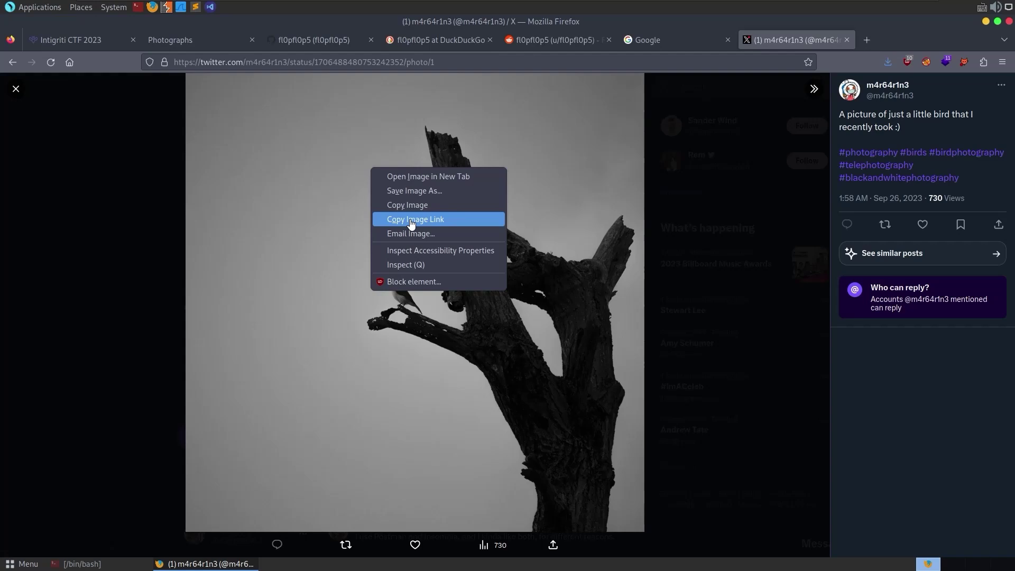
{"action": "left_click", "coordinate": [414, 218]}
Step: Search Google Lens with the pasted image link, finding Reddit's 'Just a little bird picture' post
{"action": "left_click", "coordinate": [649, 40]}
{"action": "left_click", "coordinate": [472, 429]}
{"action": "key", "text": "ctrl+v"}
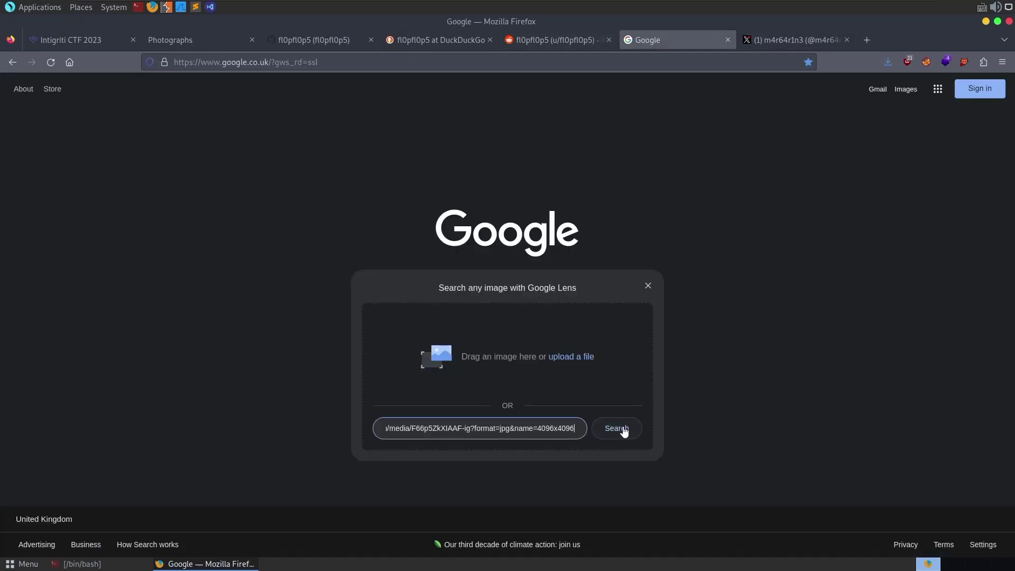
{"action": "left_click", "coordinate": [624, 430]}
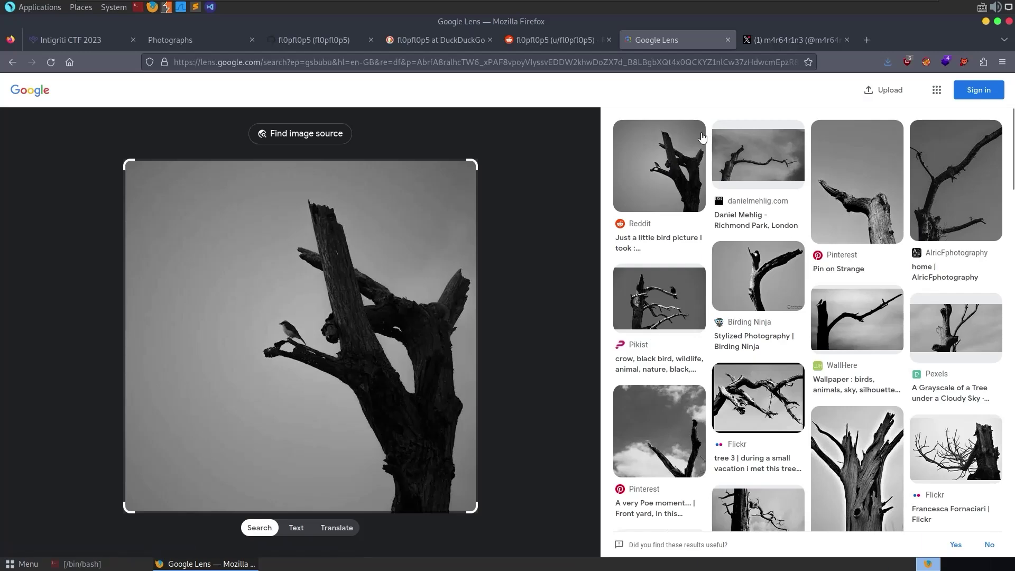
{"action": "left_click", "coordinate": [677, 187]}
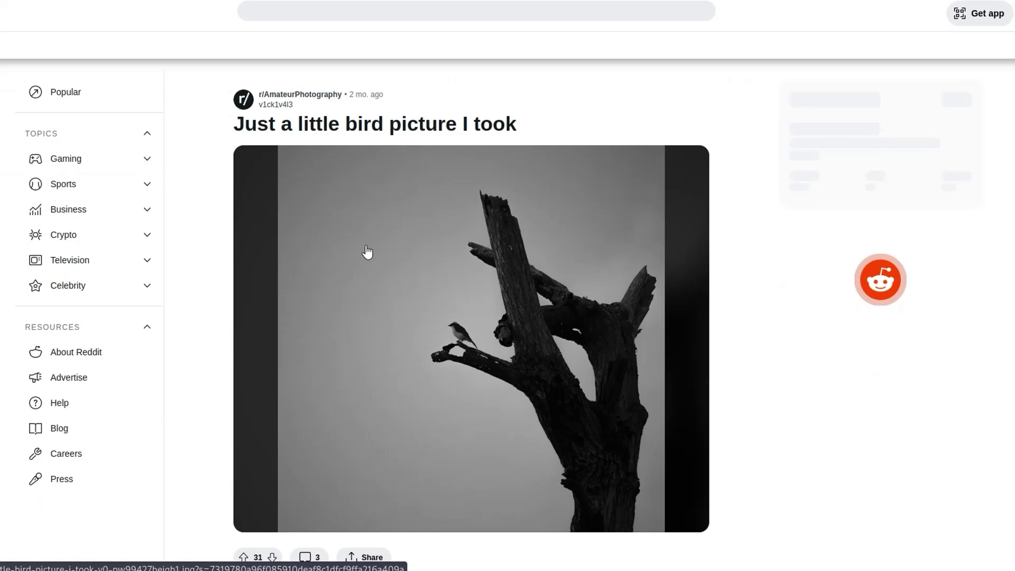
{"action": "scroll", "coordinate": [335, 317], "scroll_direction": "down", "scroll_amount": 4}
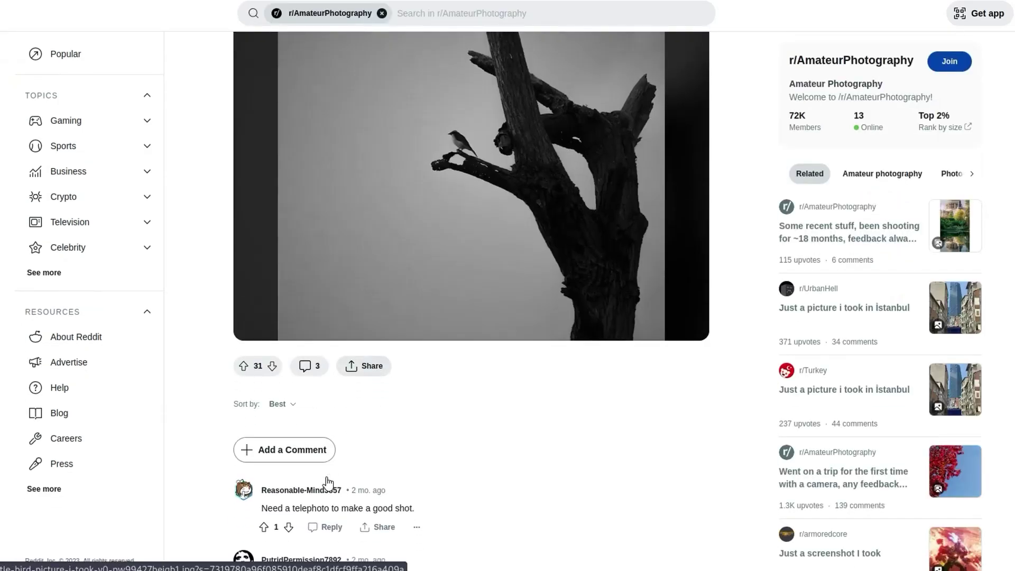
{"action": "scroll", "coordinate": [328, 483], "scroll_direction": "down", "scroll_amount": 3}
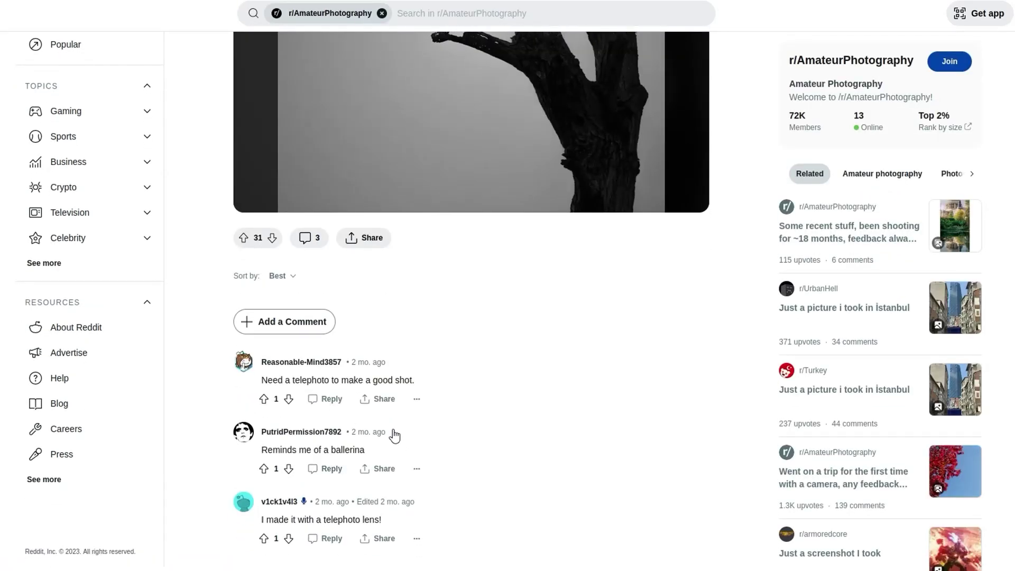
{"action": "scroll", "coordinate": [394, 435], "scroll_direction": "up", "scroll_amount": 6}
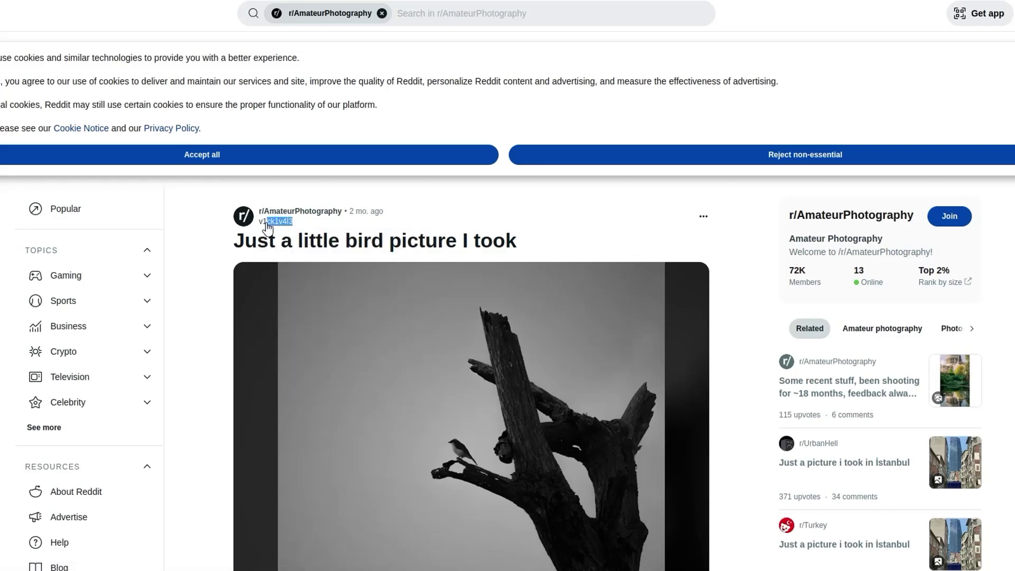
{"action": "left_click_drag", "start_coordinate": [268, 228], "coordinate": [260, 227]}
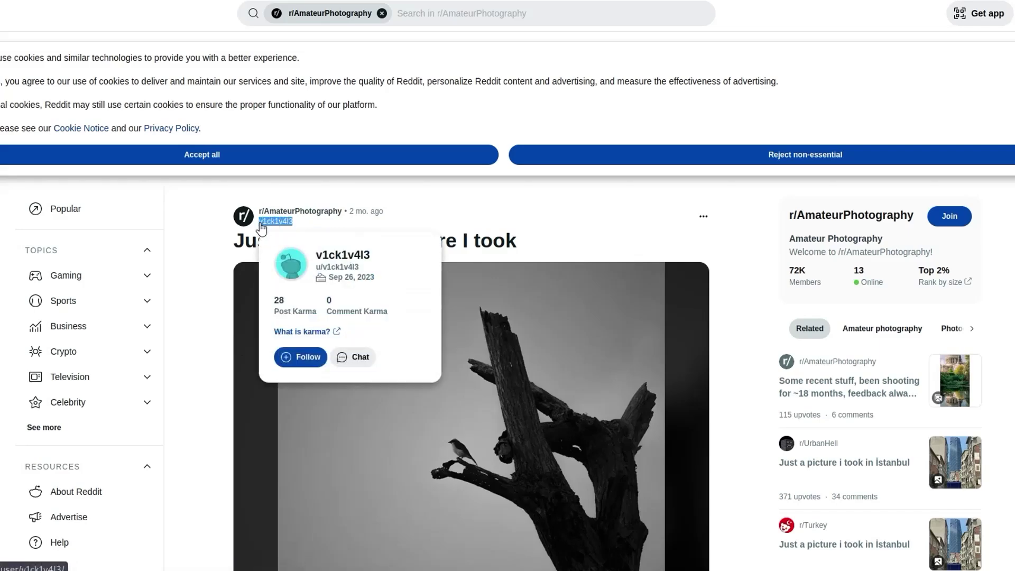
{"action": "left_click", "coordinate": [636, 207]}
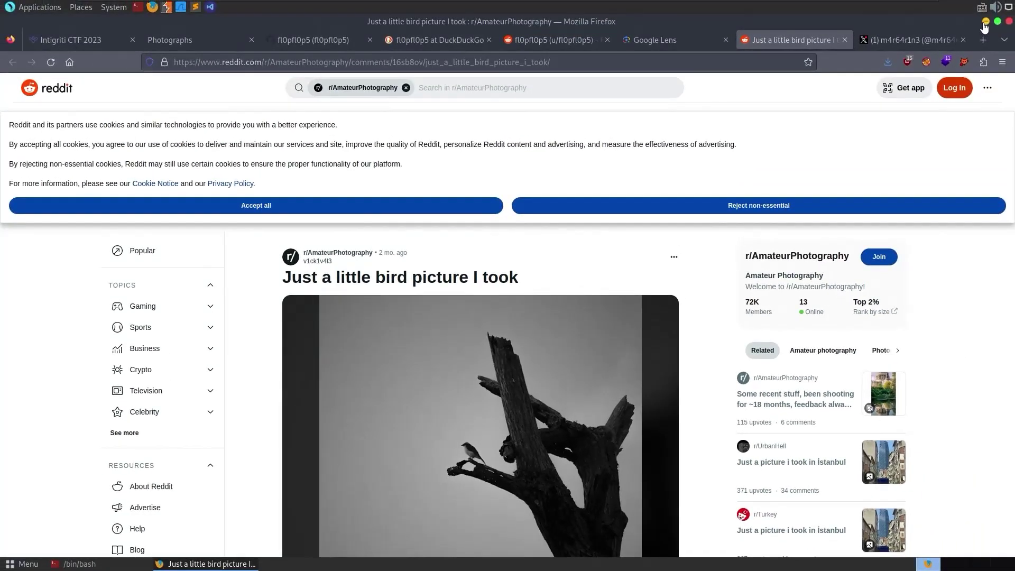
{"action": "left_click", "coordinate": [985, 21]}
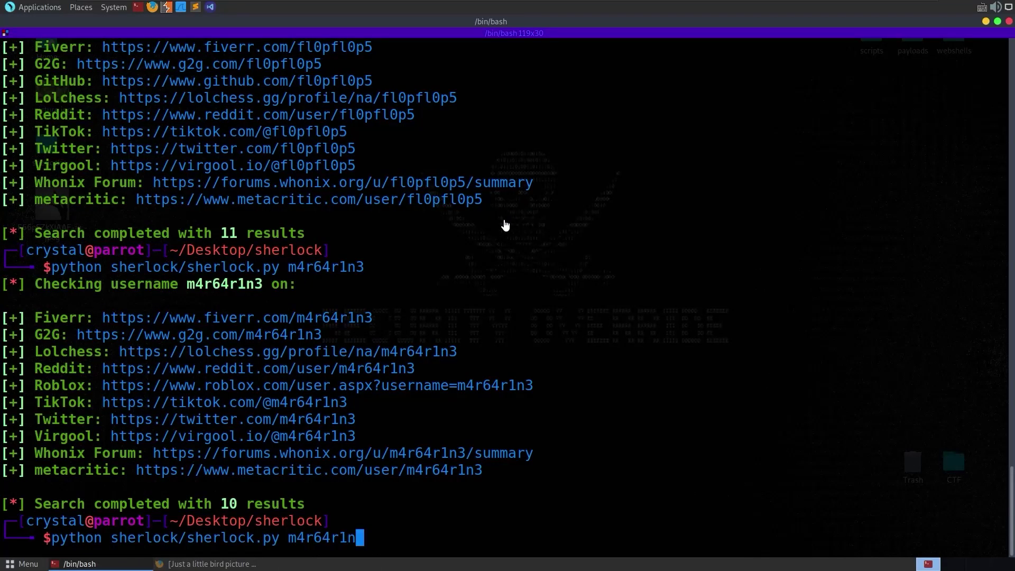
Step: Rerun sherlock with v1ck1v4l3 as the username to check
{"action": "key", "text": "BackSpace"}
{"action": "key", "text": "BackSpace"}
{"action": "key", "text": "BackSpace"}
{"action": "key", "text": "BackSpace"}
{"action": "key", "text": "BackSpace"}
{"action": "key", "text": "BackSpace"}
{"action": "key", "text": "BackSpace"}
{"action": "key", "text": "ctrl+shift+v"}
{"action": "key", "text": "Return"}
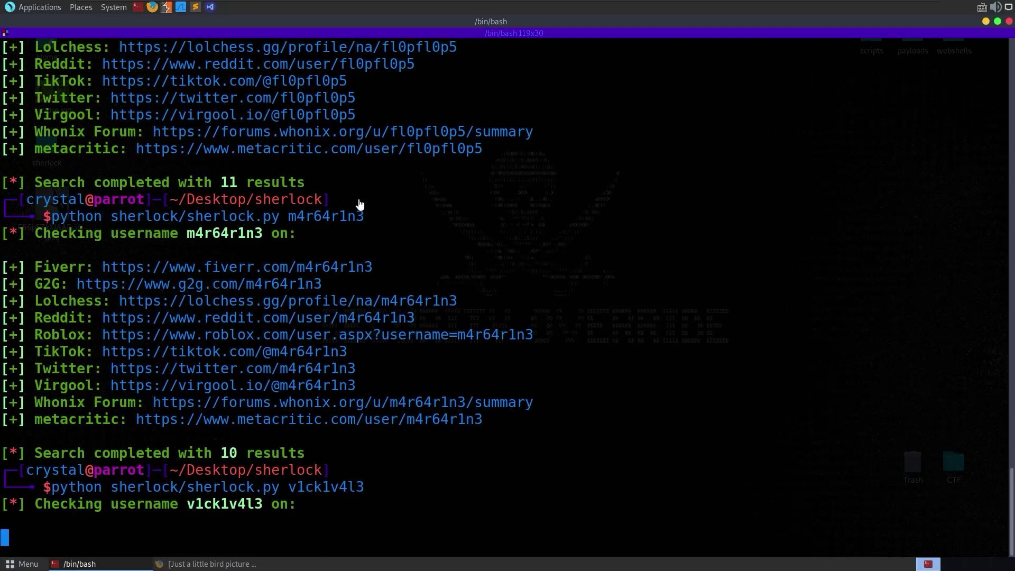
{"action": "left_click", "coordinate": [211, 565]}
{"action": "left_click", "coordinate": [529, 62]}
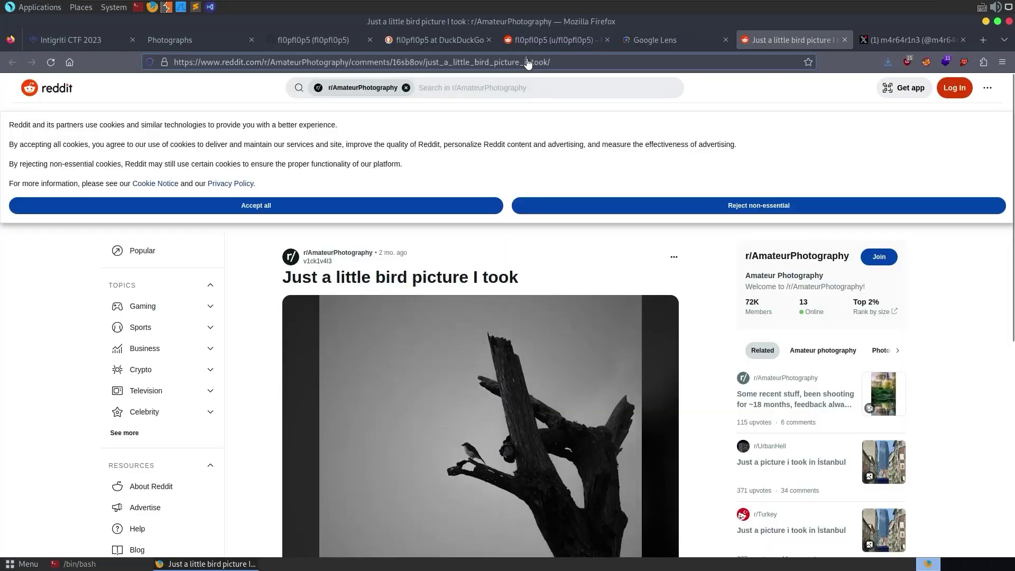
{"action": "key", "text": "ctrl+v"}
{"action": "key", "text": "Return"}
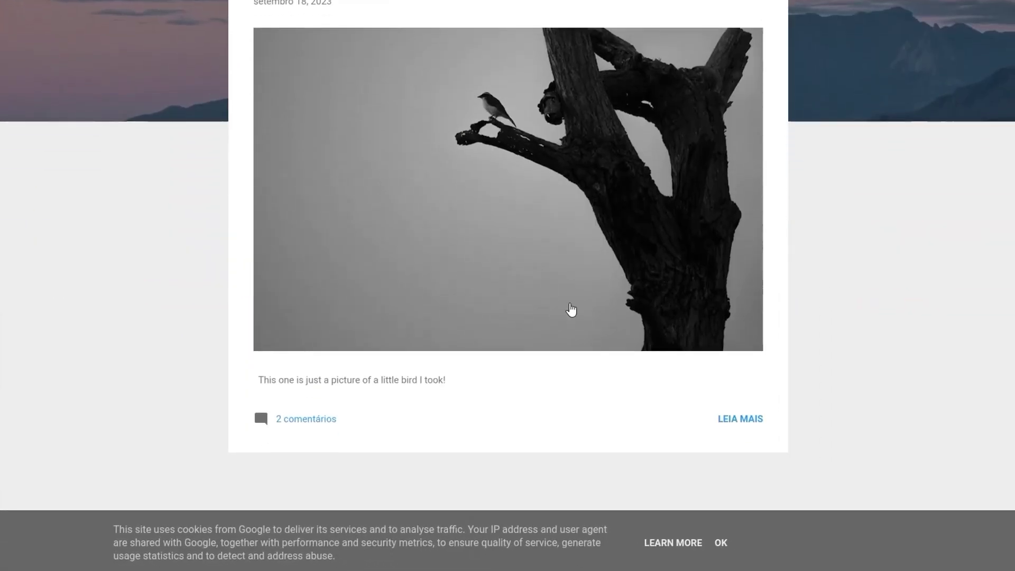
Step: Open the post's '2 comentários' and read the anonymous warning about sharing your location online
{"action": "left_click", "coordinate": [298, 419]}
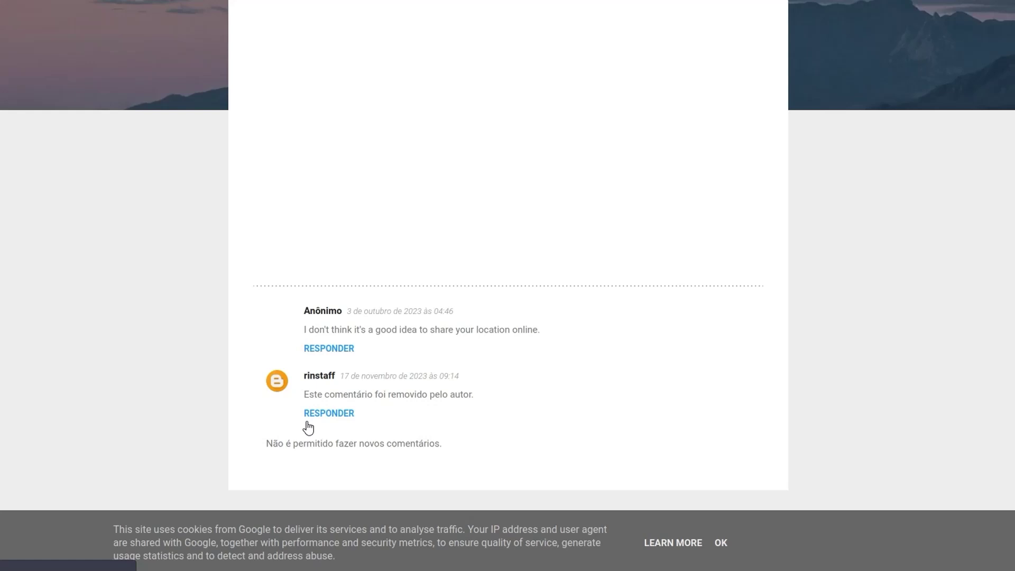
{"action": "triple_click", "coordinate": [393, 331]}
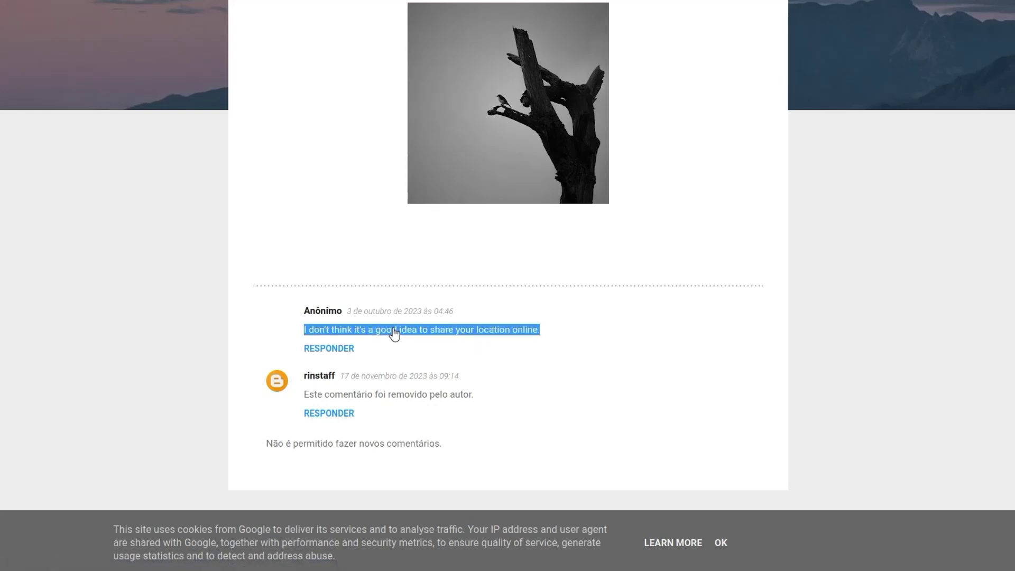
{"action": "left_click", "coordinate": [561, 339]}
{"action": "scroll", "coordinate": [551, 352], "scroll_direction": "up", "scroll_amount": 4}
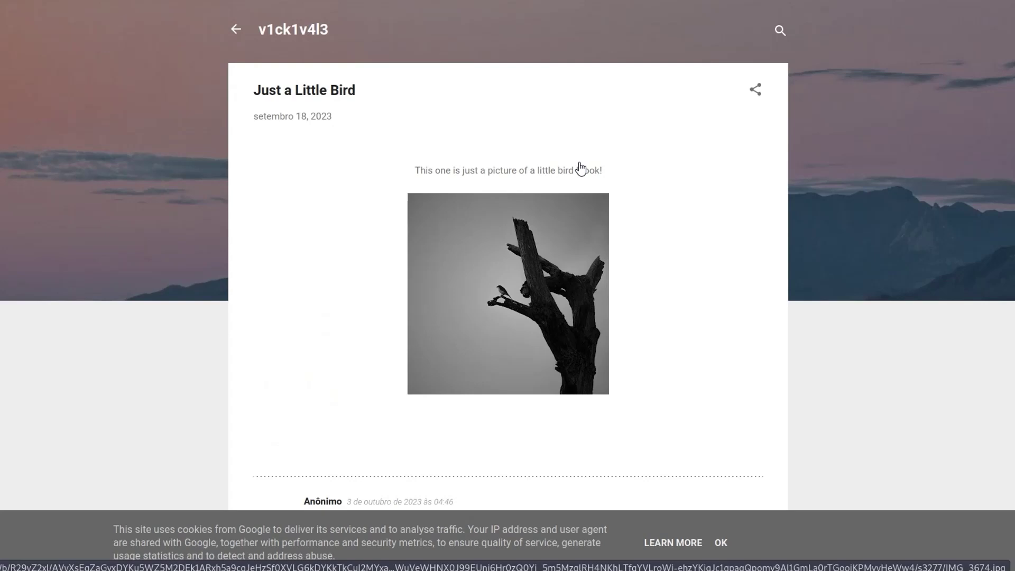
{"action": "scroll", "coordinate": [453, 220], "scroll_direction": "down", "scroll_amount": 4}
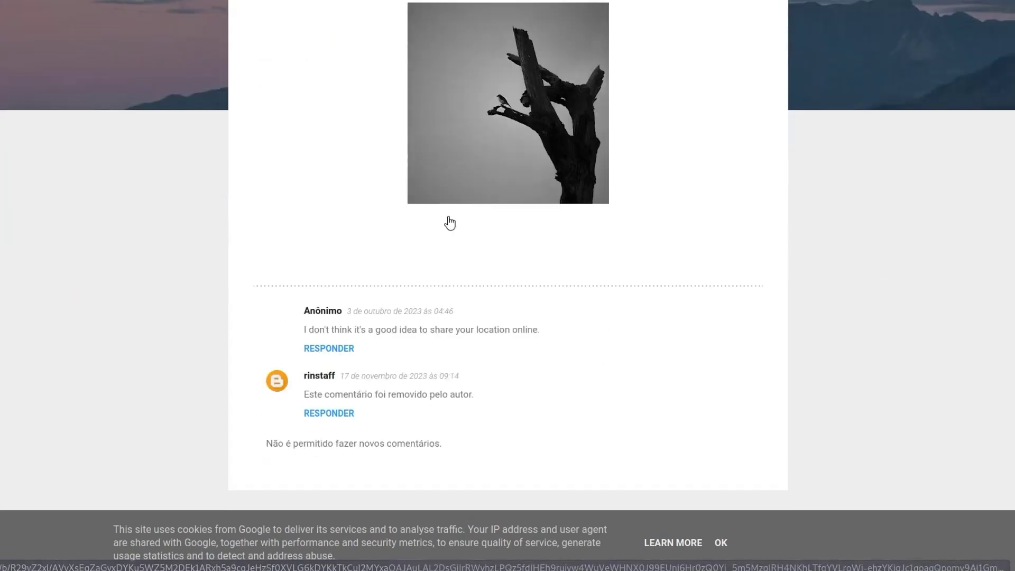
{"action": "scroll", "coordinate": [465, 245], "scroll_direction": "up", "scroll_amount": 4}
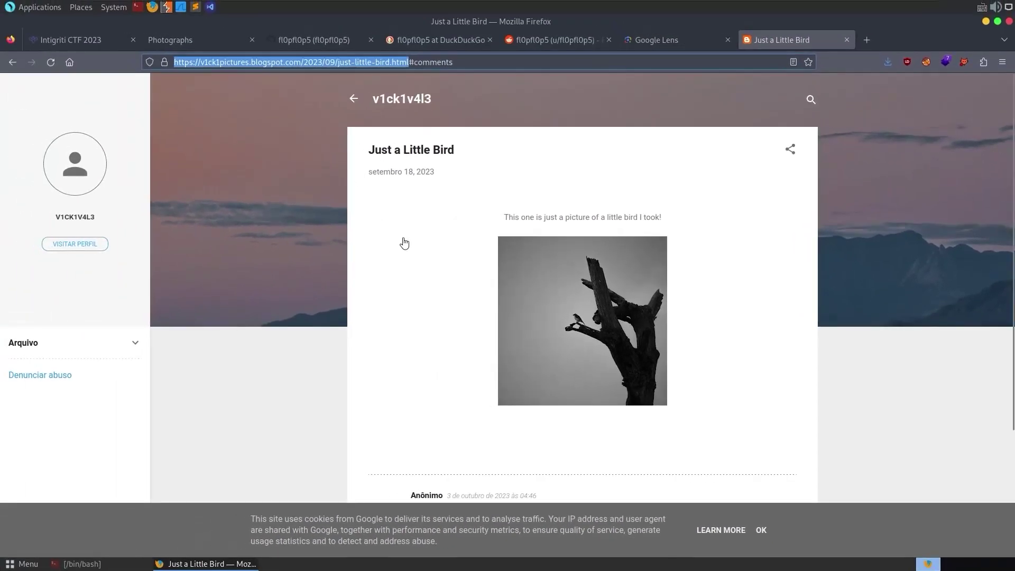
{"action": "scroll", "coordinate": [588, 309], "scroll_direction": "down", "scroll_amount": 3}
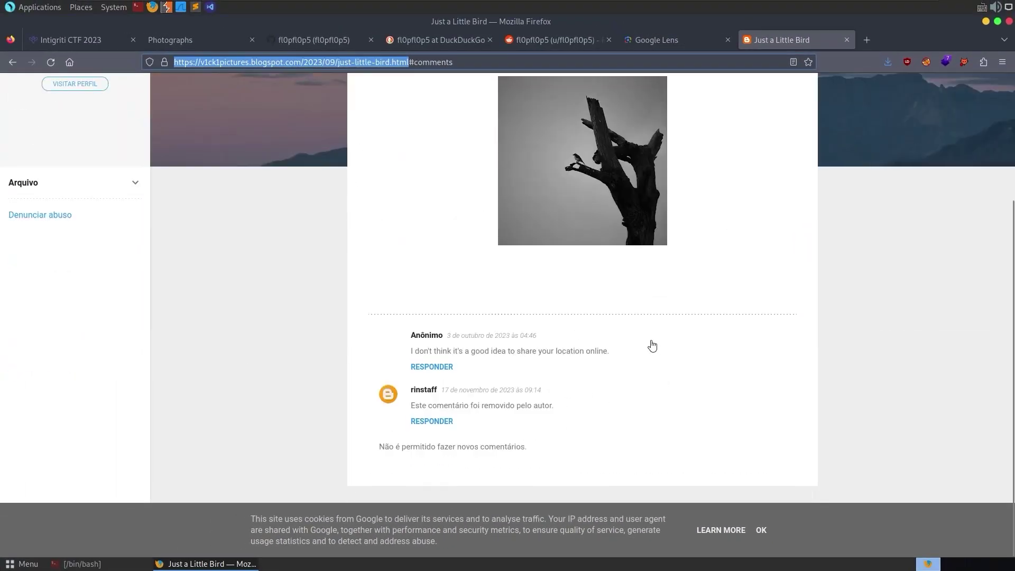
{"action": "scroll", "coordinate": [653, 345], "scroll_direction": "up", "scroll_amount": 3}
Step: Search the web for 'waybackmachine' and go to the Wayback Machine site
{"action": "left_click", "coordinate": [436, 62]}
{"action": "type", "text": "w"}
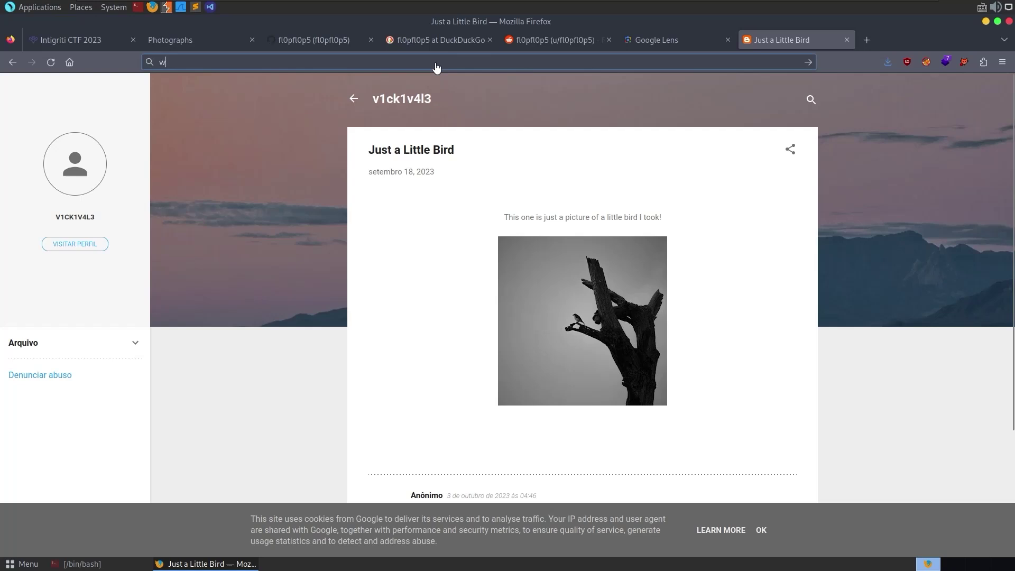
{"action": "type", "text": "aybackm"}
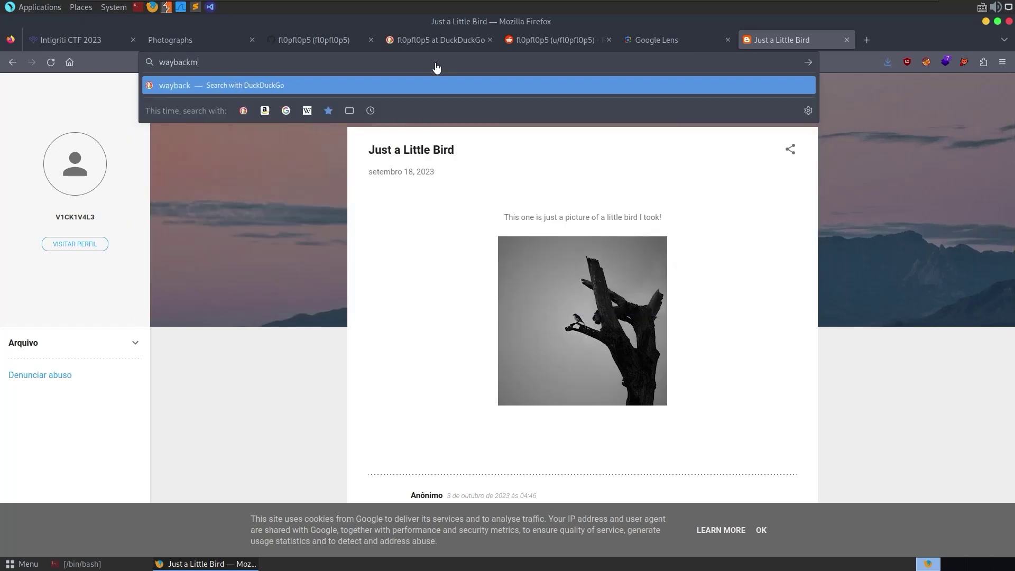
{"action": "type", "text": "achine"}
{"action": "key", "text": "Return"}
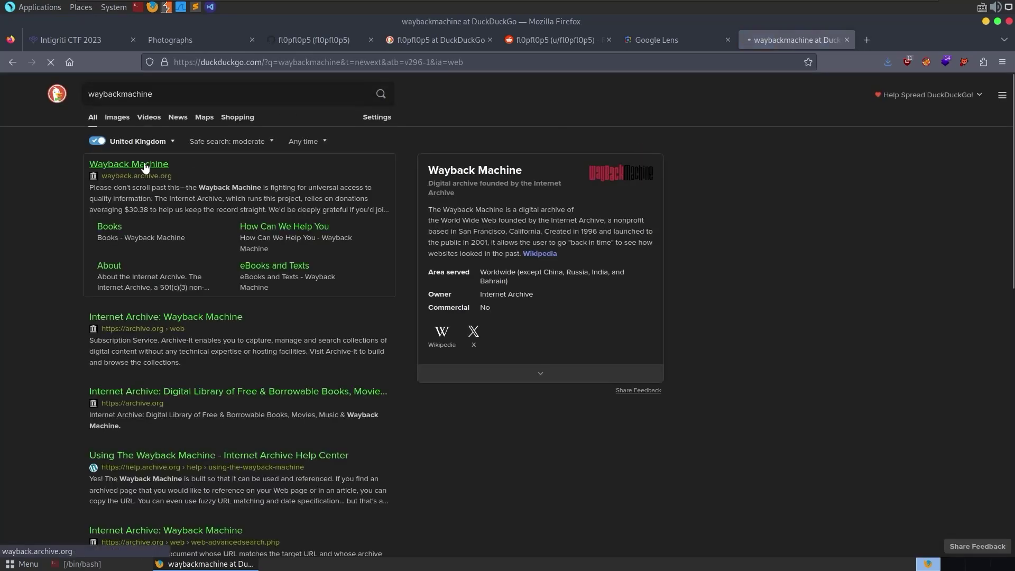
{"action": "left_click", "coordinate": [142, 167]}
Step: Look up the pasted blog post URL and open the Oct 2, 2023 01:01:03 snapshot
{"action": "type", "text": "https://v1ck1pictures.blogspot.com/2023/09/just-little-bird.html"}
{"action": "key", "text": "Return"}
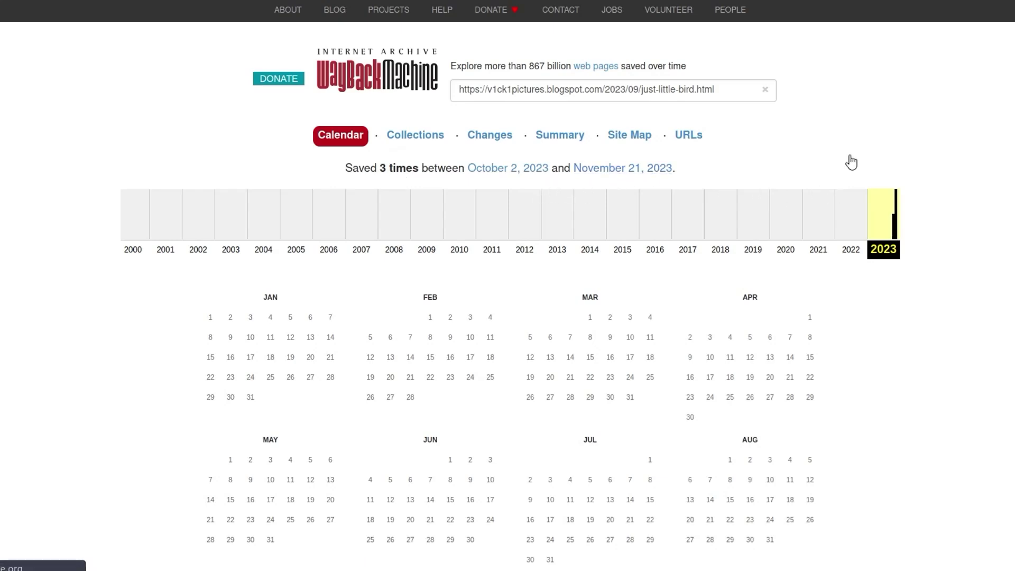
{"action": "scroll", "coordinate": [851, 162], "scroll_direction": "down", "scroll_amount": 6}
{"action": "mouse_move", "coordinate": [381, 308]}
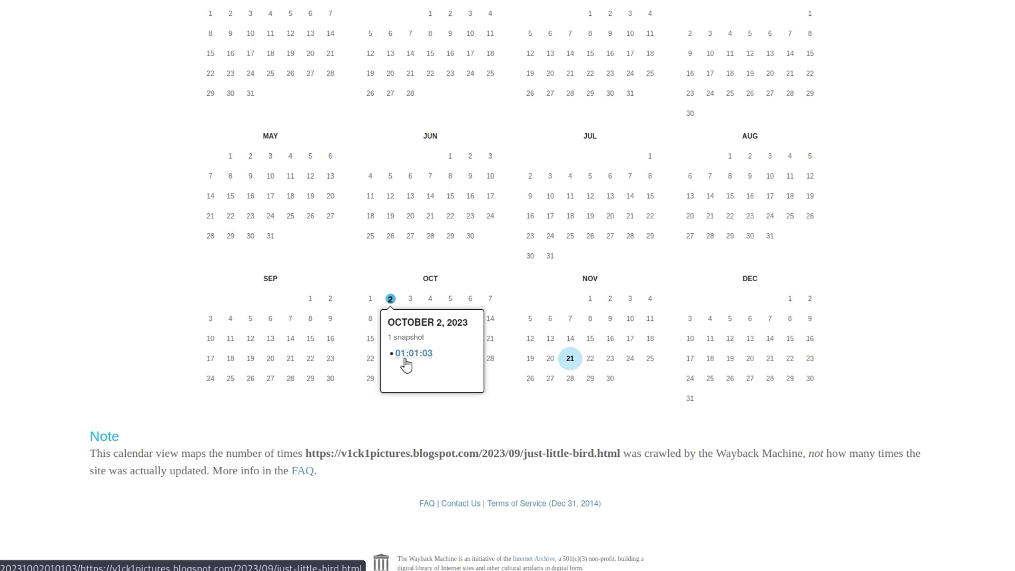
{"action": "left_click", "coordinate": [411, 354]}
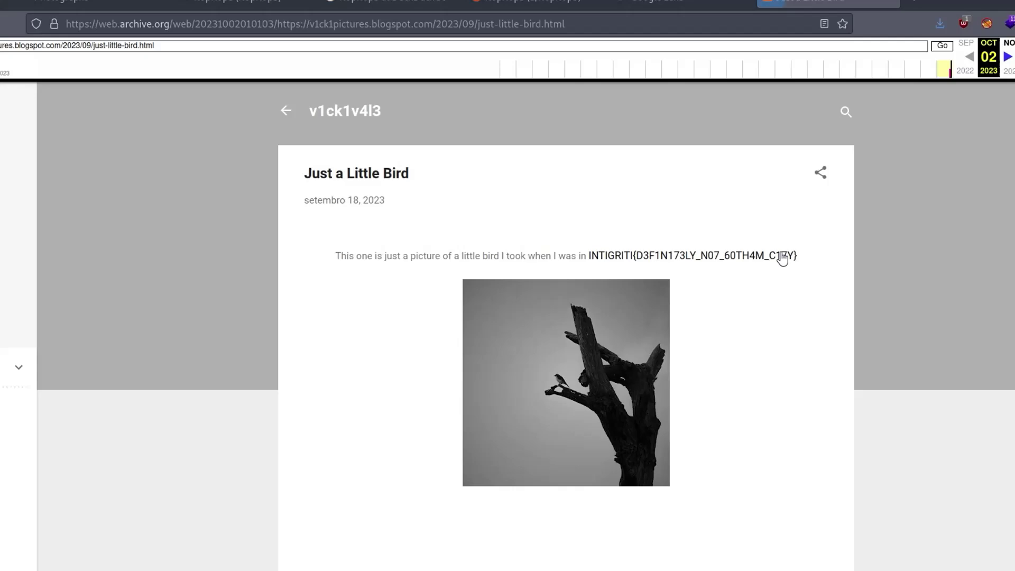
Step: Highlight the INTIGRITI flag in the archived caption and check the sherlock output in the terminal
{"action": "left_click_drag", "start_coordinate": [797, 256], "coordinate": [589, 251]}
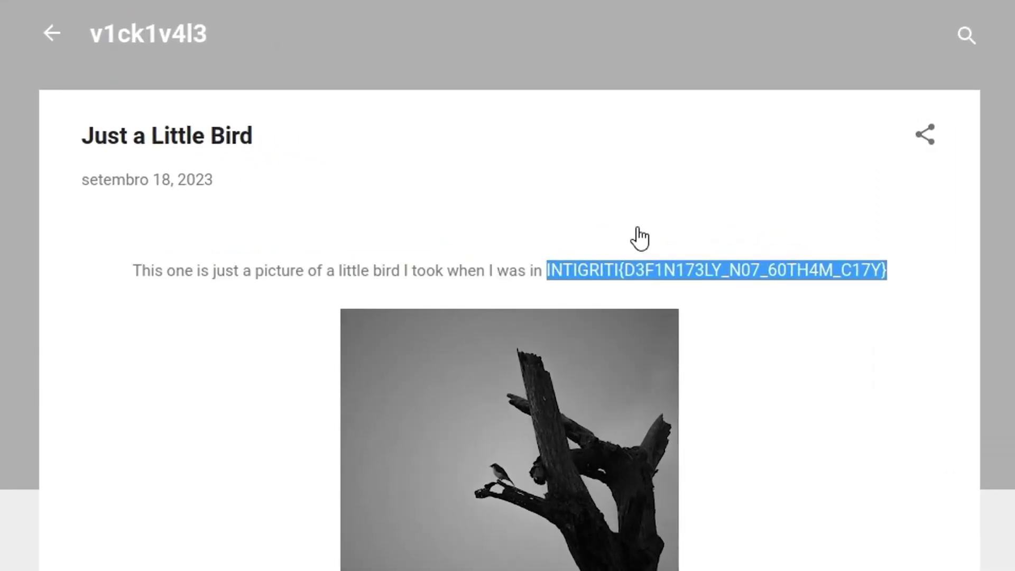
{"action": "left_click", "coordinate": [639, 238]}
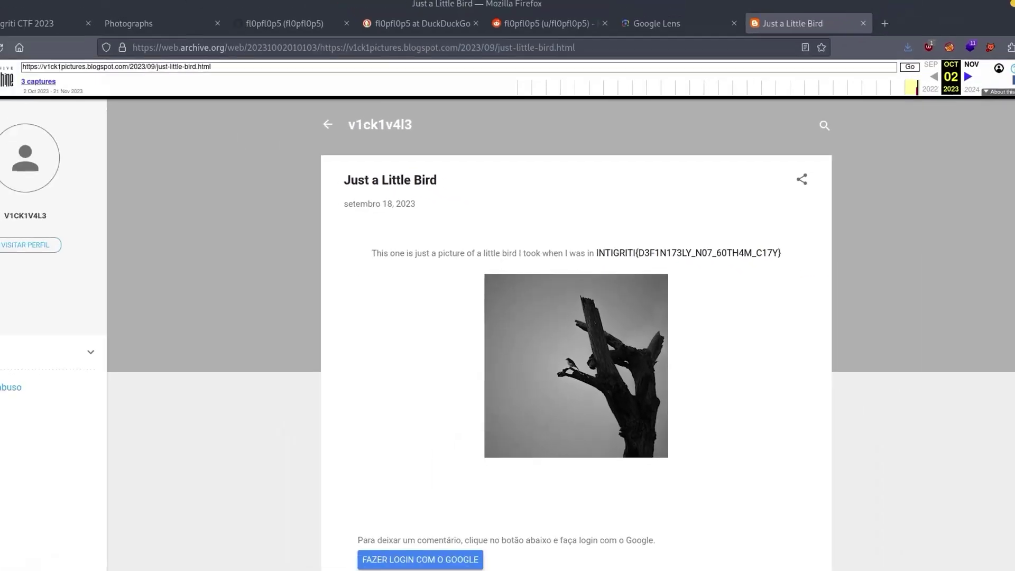
{"action": "key", "text": "alt+Tab"}
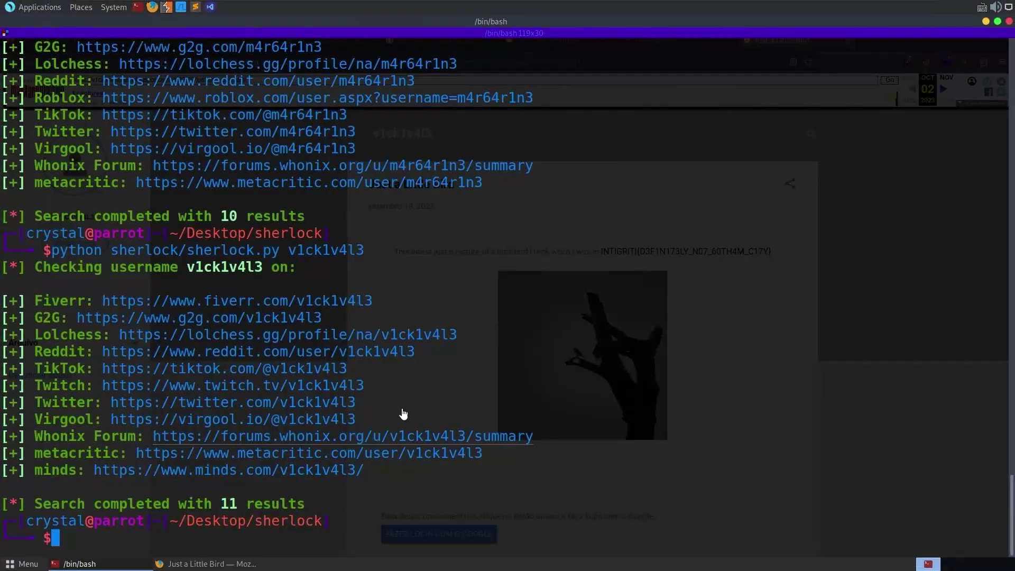
{"action": "left_click_drag", "start_coordinate": [141, 256], "coordinate": [348, 268]}
{"action": "left_click", "coordinate": [355, 267]}
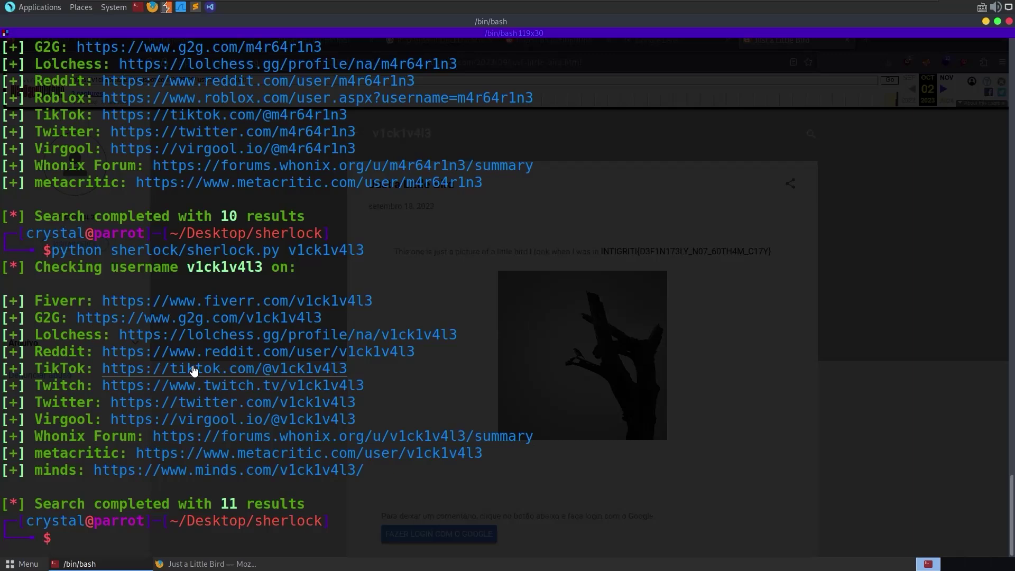
{"action": "left_click", "coordinate": [129, 563]}
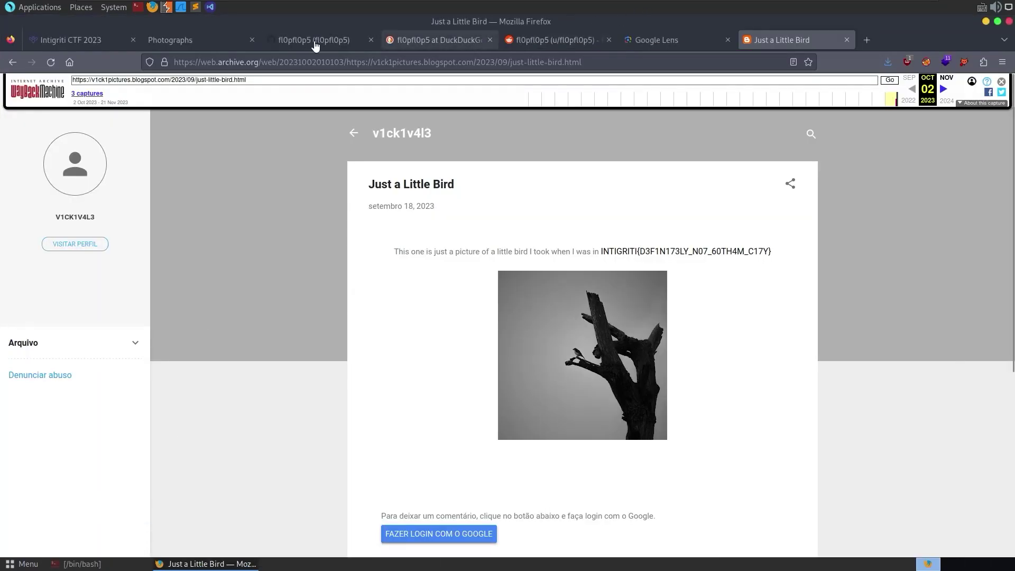
Step: Return to the Intigriti CTF 2023 tab showing the 371-point Photographs challenge with its empty flag field
{"action": "left_click", "coordinate": [199, 42]}
{"action": "left_click", "coordinate": [89, 42]}
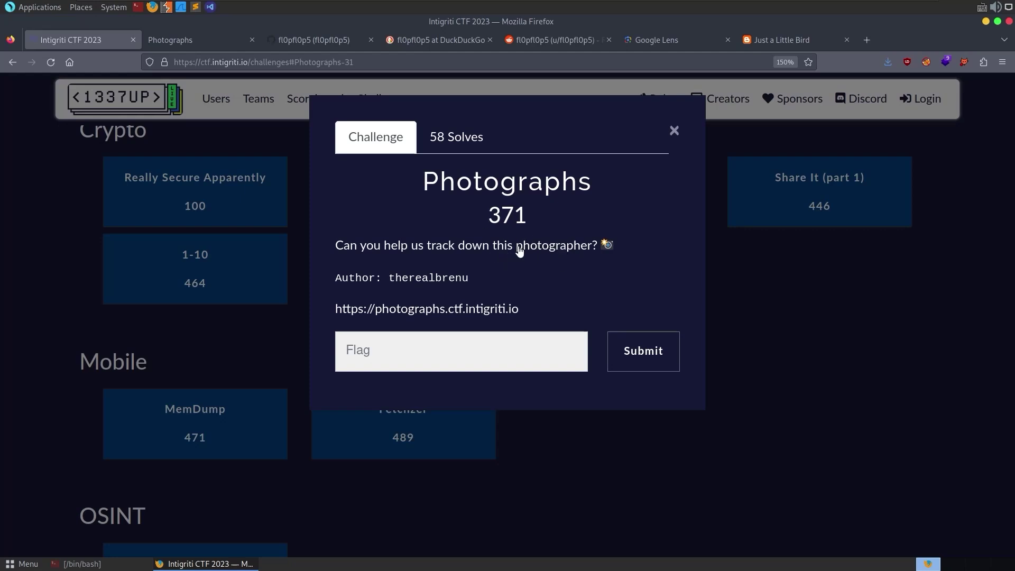
{"action": "left_click_drag", "start_coordinate": [519, 250], "coordinate": [719, 265]}
{"action": "left_click", "coordinate": [552, 250]}
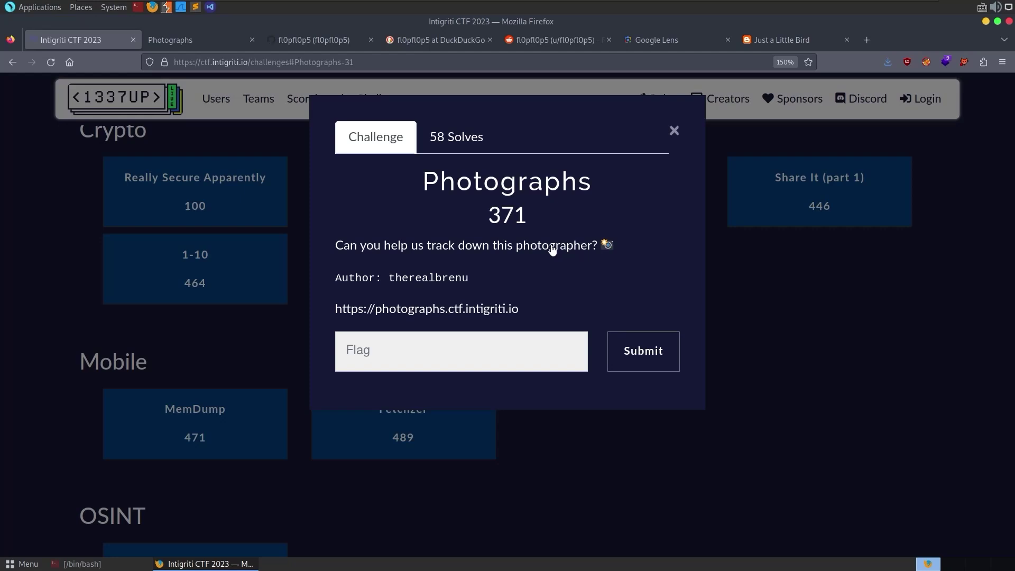